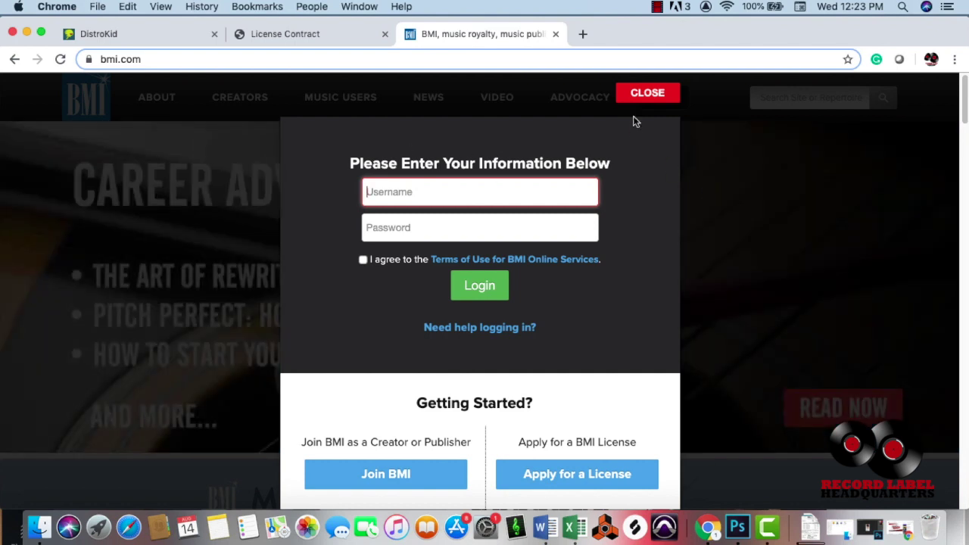
Close the BMI sign-in prompt with Escape to reveal the bmi.com homepage.
left_click(776, 259)
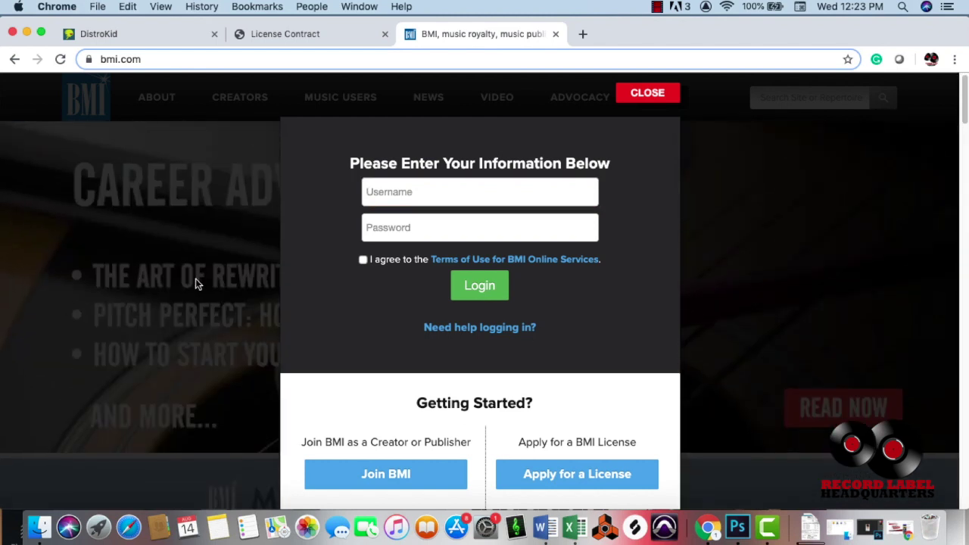
key("Escape")
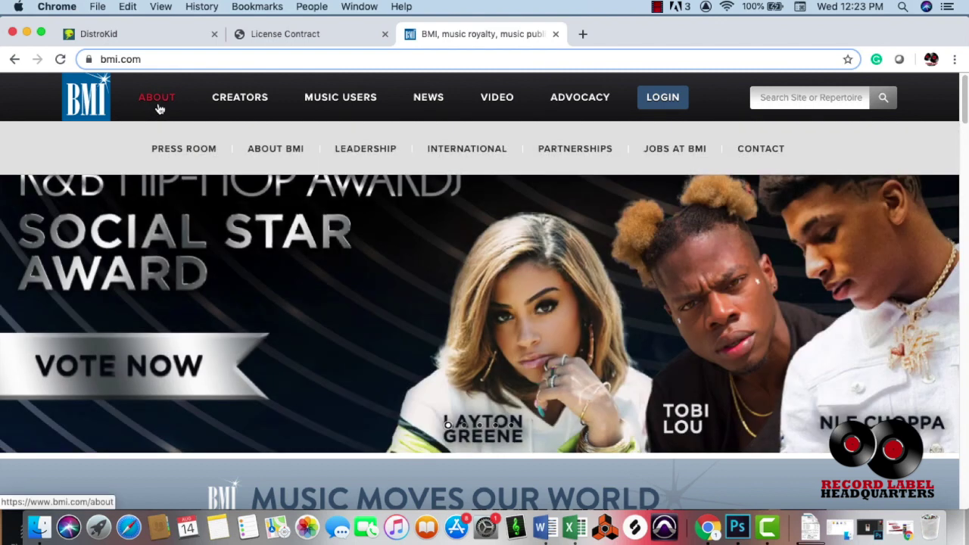
Open BMI's ABOUT page and scroll through its About and What We Do overview.
left_click(158, 106)
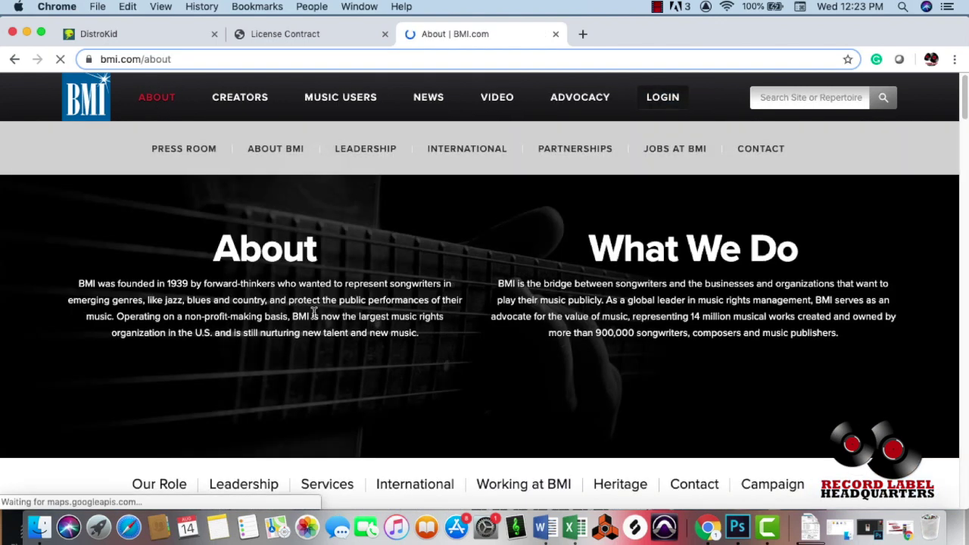
scroll(341, 336, "down", 3)
scroll(341, 335, "down", 5)
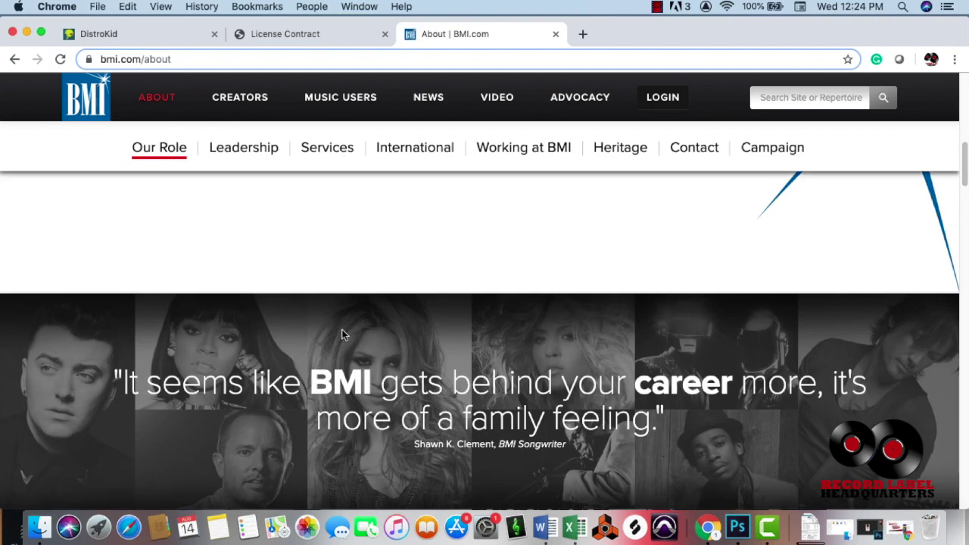
scroll(341, 335, "down", 3)
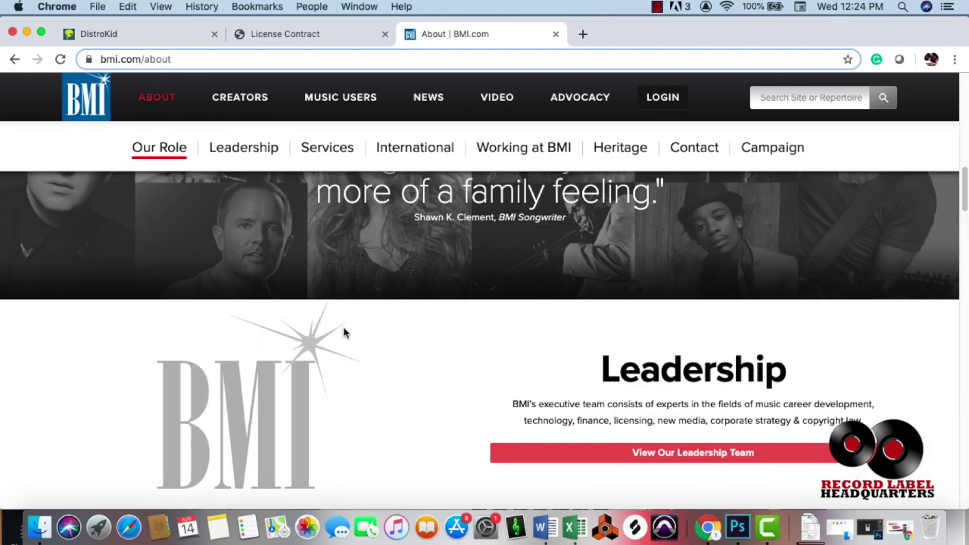
scroll(343, 333, "up", 3)
scroll(343, 333, "up", 5)
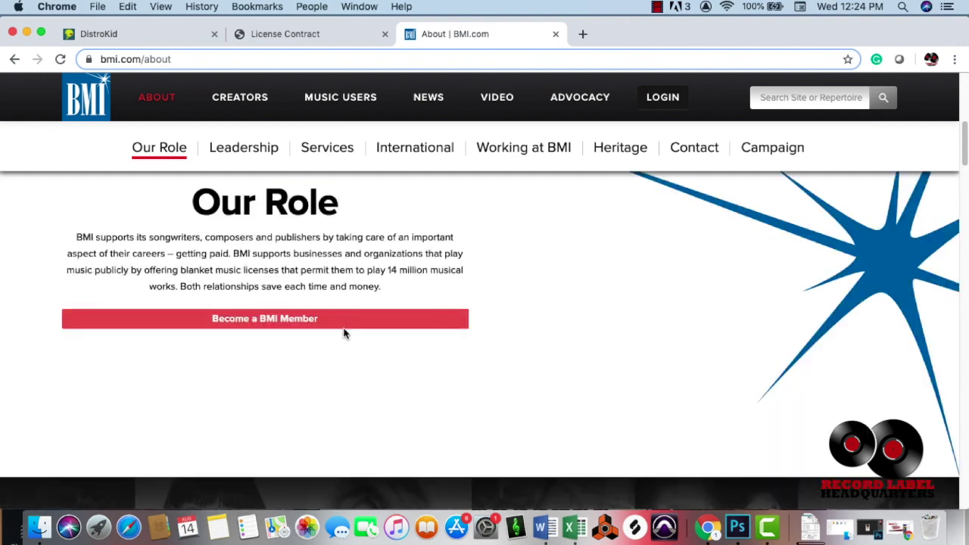
scroll(343, 333, "up", 1)
scroll(343, 333, "up", 4)
scroll(343, 331, "up", 3)
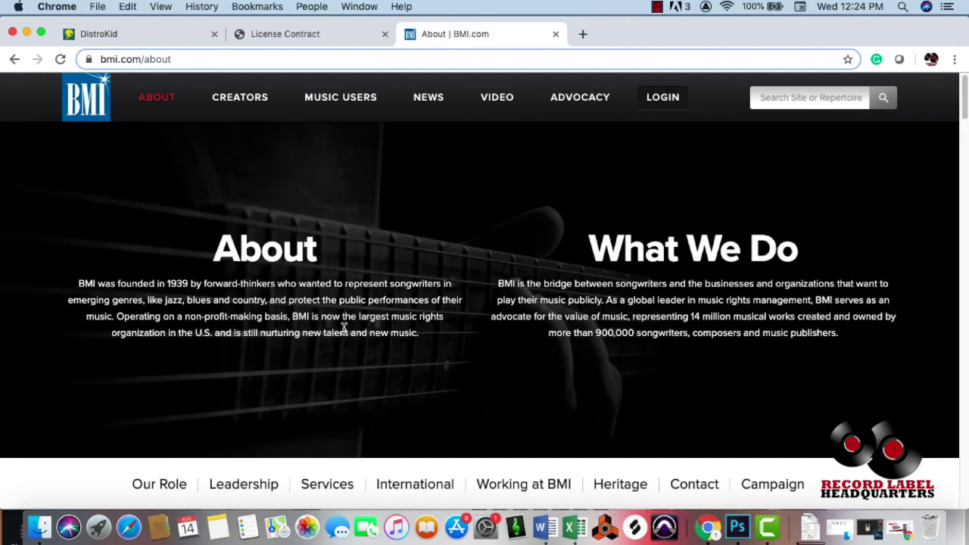
scroll(343, 331, "down", 1)
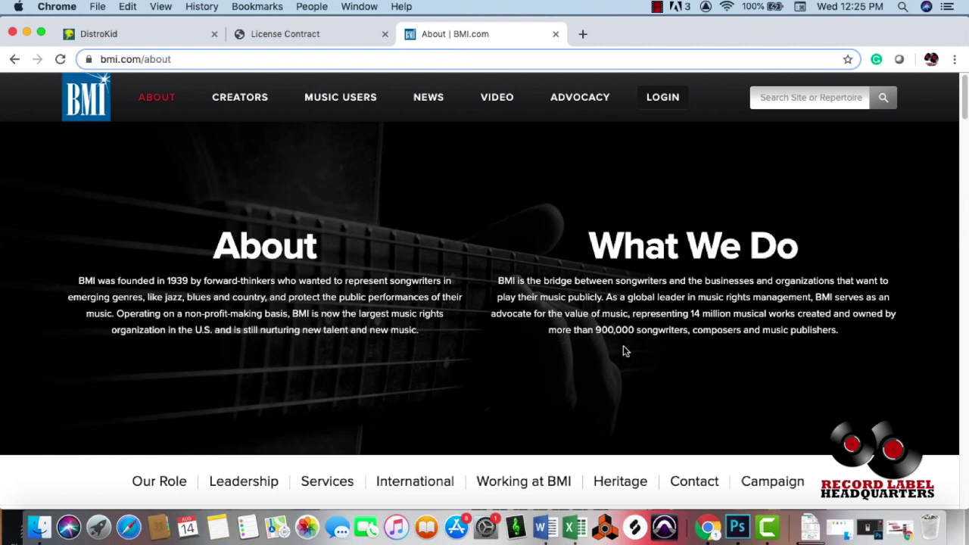
Scroll through the About page's Heritage, Contact, Leadership and International sections, then back to the top.
scroll(637, 361, "down", 3)
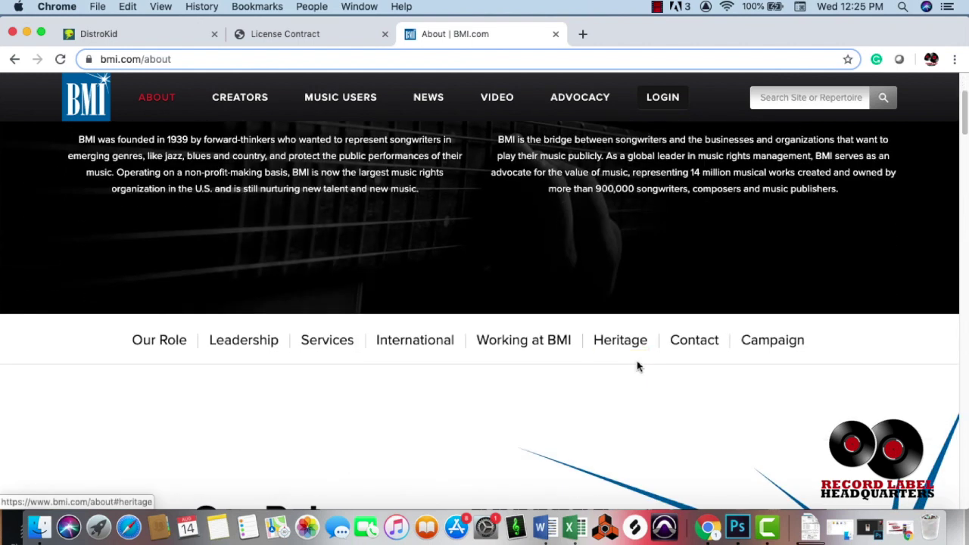
scroll(637, 362, "down", 4)
scroll(637, 366, "down", 3)
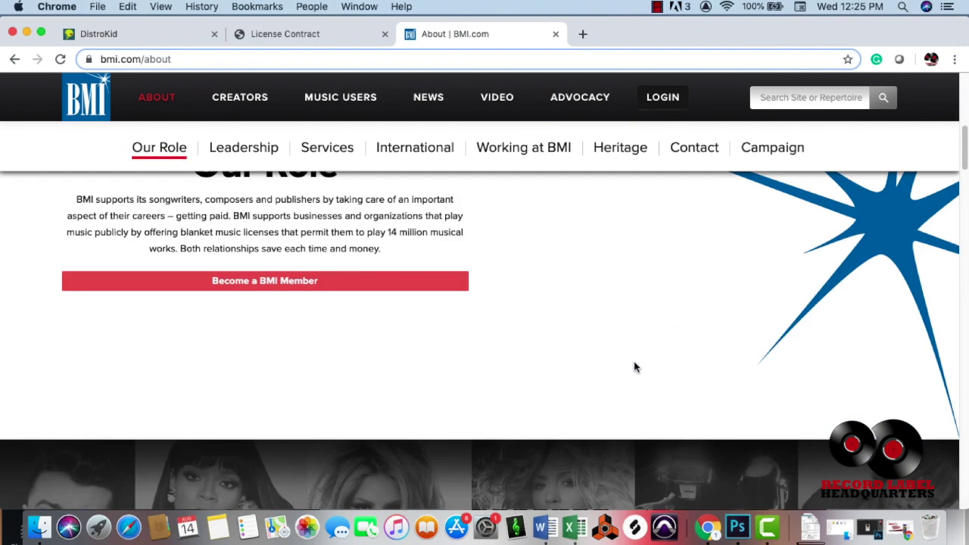
scroll(635, 366, "down", 3)
scroll(634, 363, "down", 3)
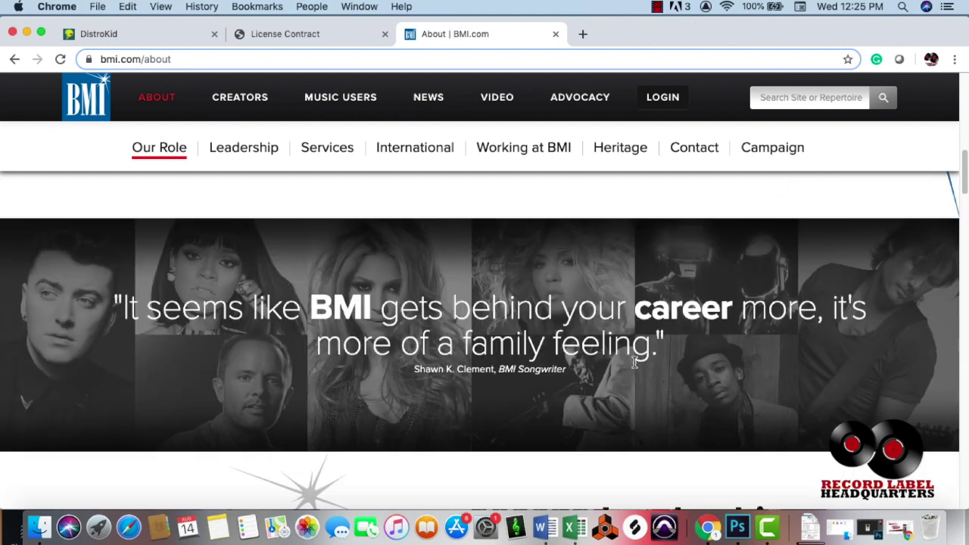
scroll(635, 363, "down", 2)
scroll(636, 367, "down", 4)
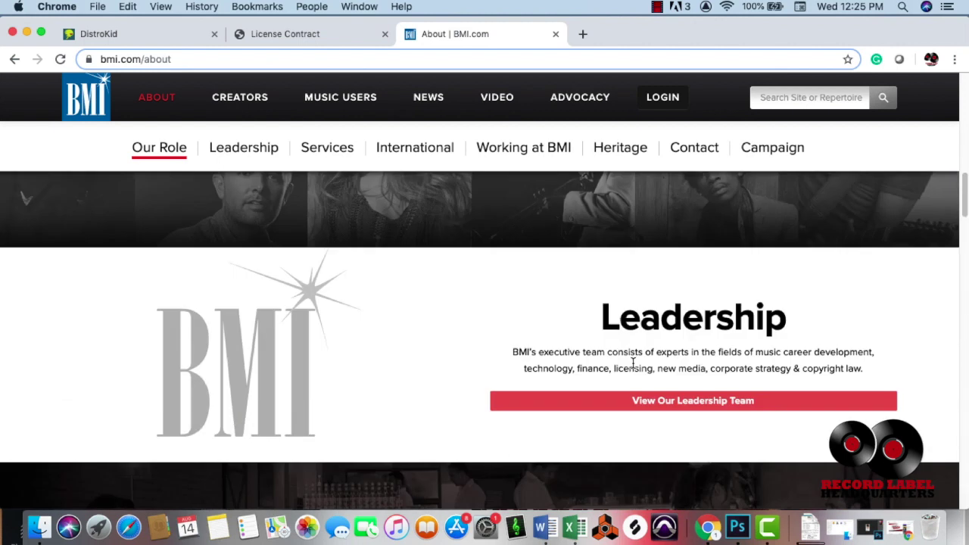
scroll(635, 365, "down", 3)
scroll(635, 365, "down", 2)
scroll(636, 364, "down", 2)
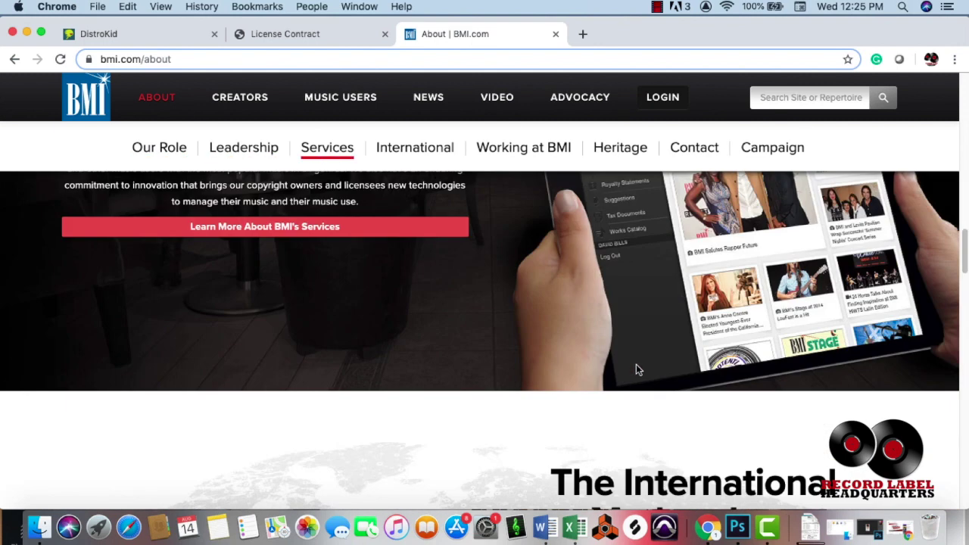
scroll(637, 363, "up", 2)
scroll(637, 362, "down", 5)
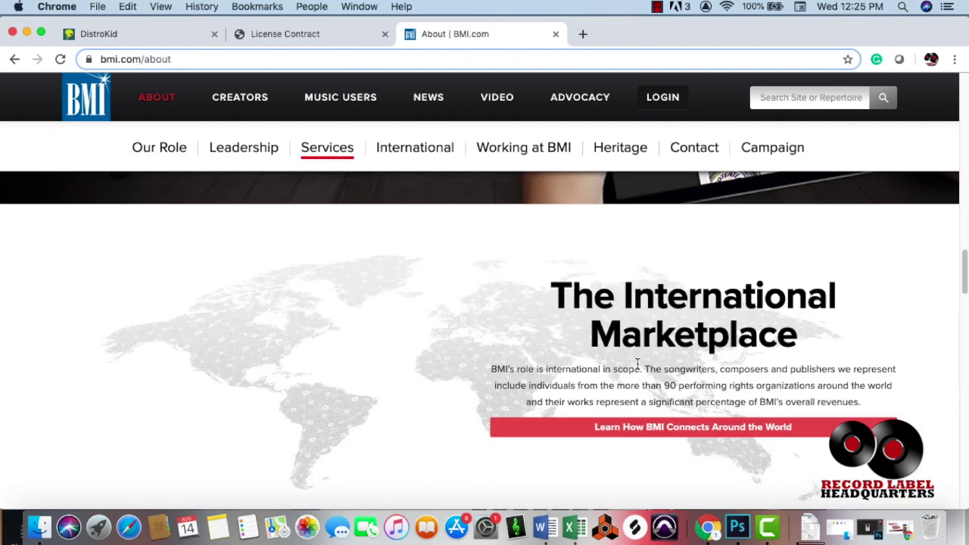
scroll(637, 363, "down", 5)
scroll(636, 362, "down", 3)
scroll(636, 362, "down", 3)
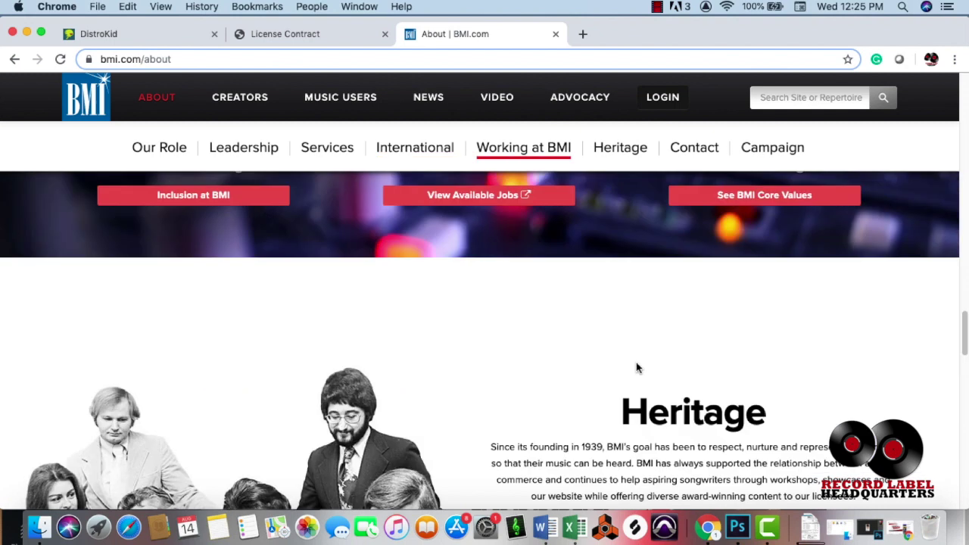
scroll(636, 362, "down", 3)
scroll(635, 363, "down", 3)
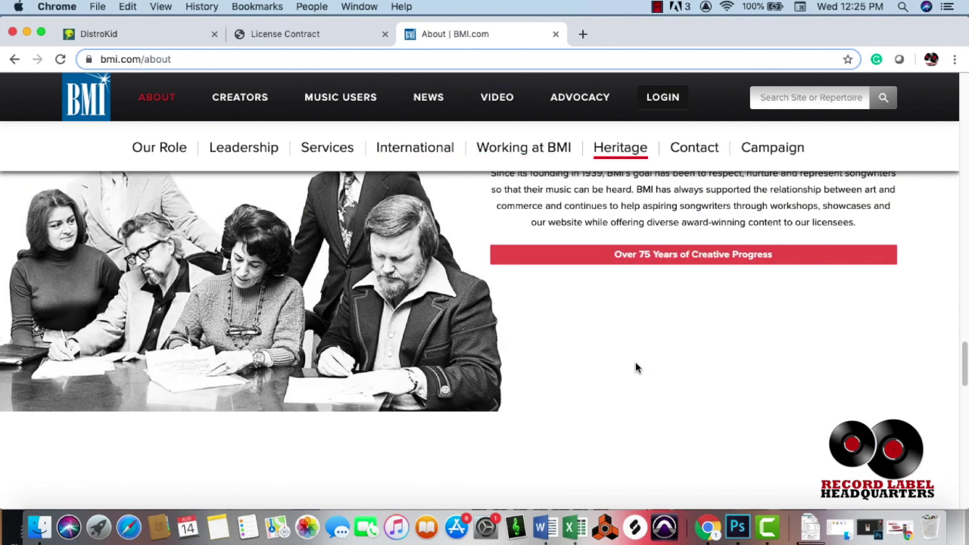
scroll(635, 362, "down", 3)
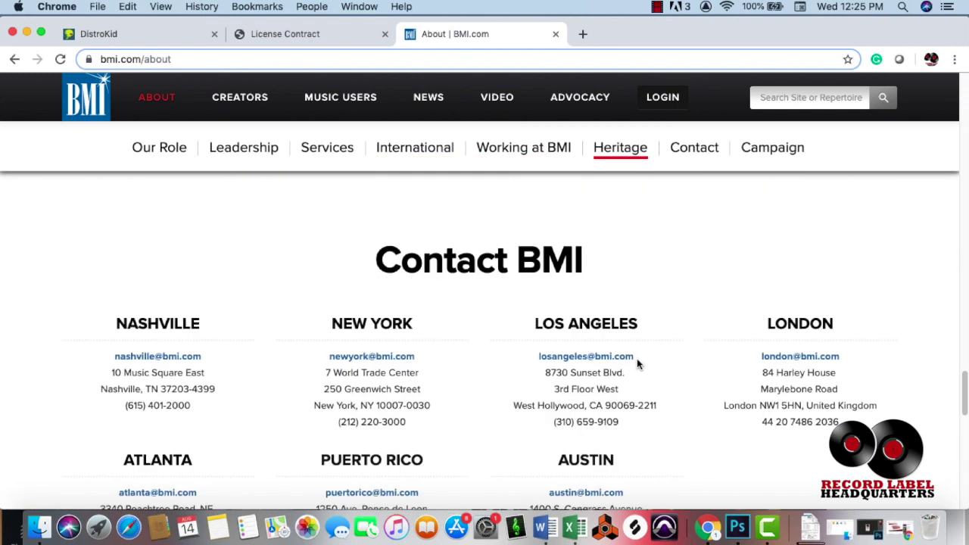
scroll(637, 362, "up", 5)
scroll(637, 361, "up", 5)
scroll(637, 361, "up", 3)
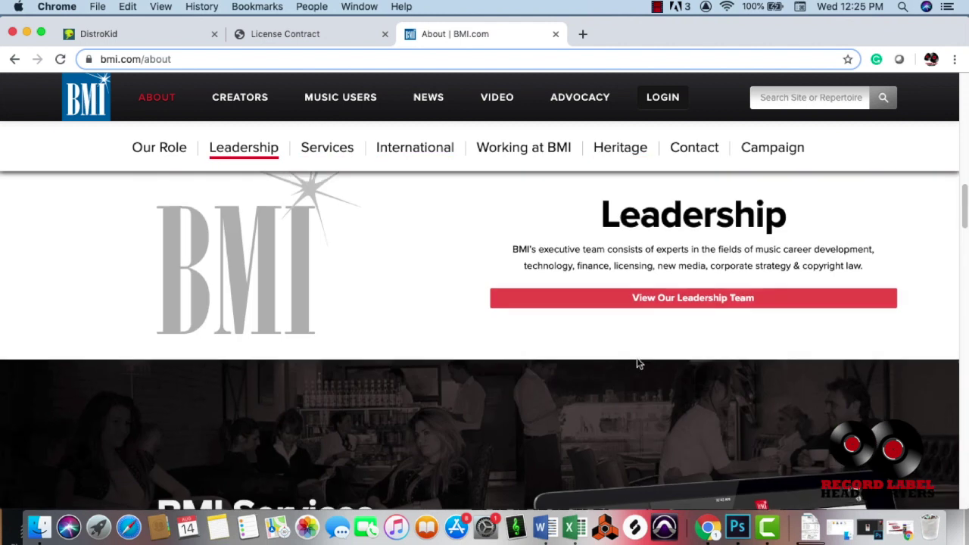
scroll(637, 363, "up", 5)
scroll(636, 364, "up", 5)
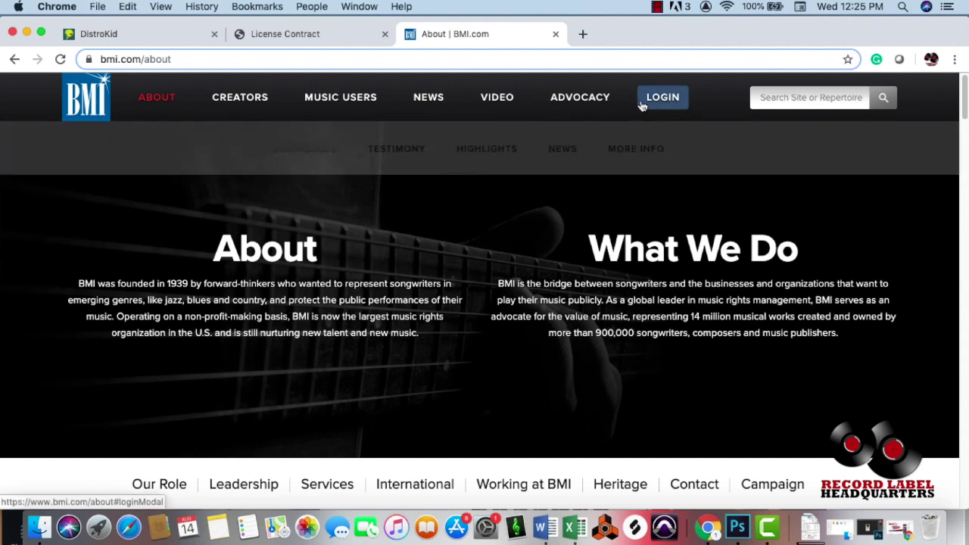
Bring up the BMI sign-in form from the LOGIN link in the header.
left_click(642, 104)
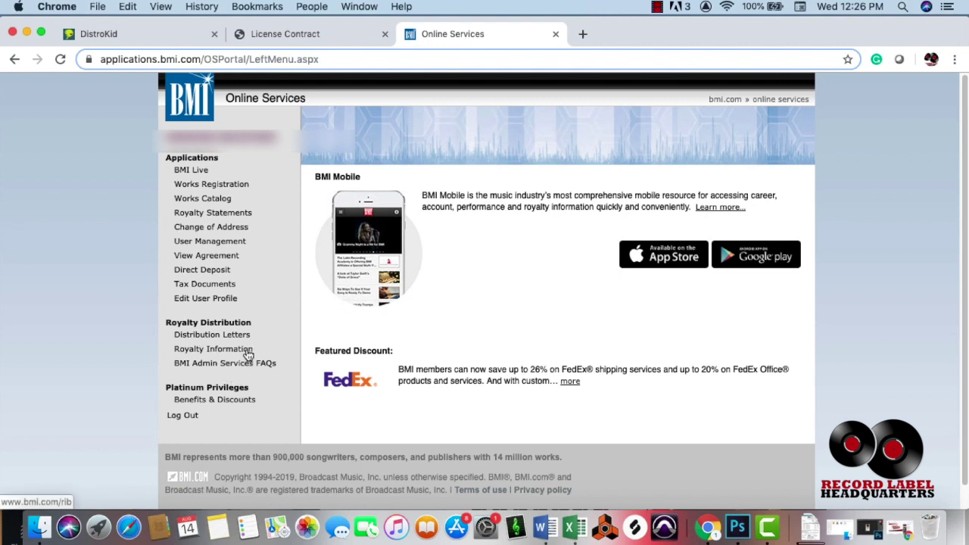
Start a new Works Registration entry, choosing the account and work type, then switch to DistroKid.
left_click(215, 189)
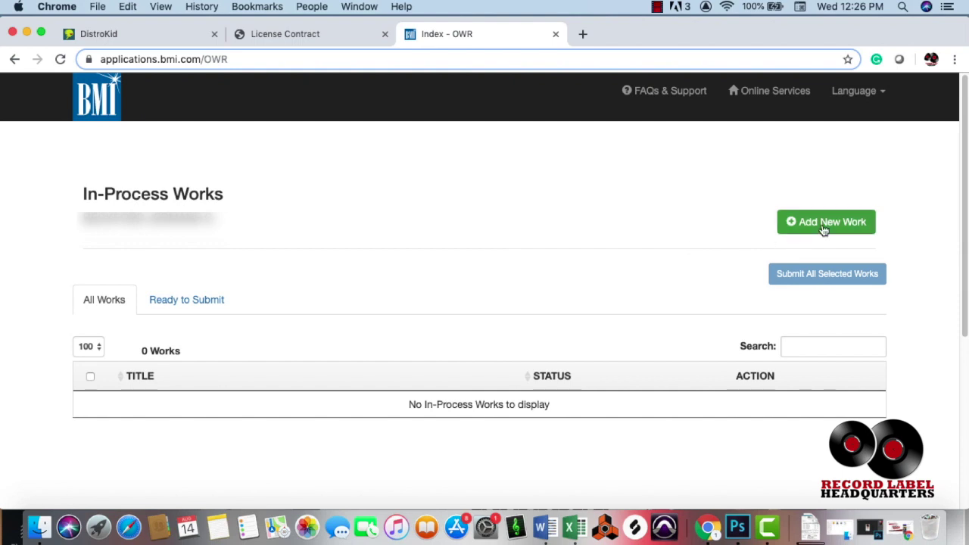
left_click(798, 227)
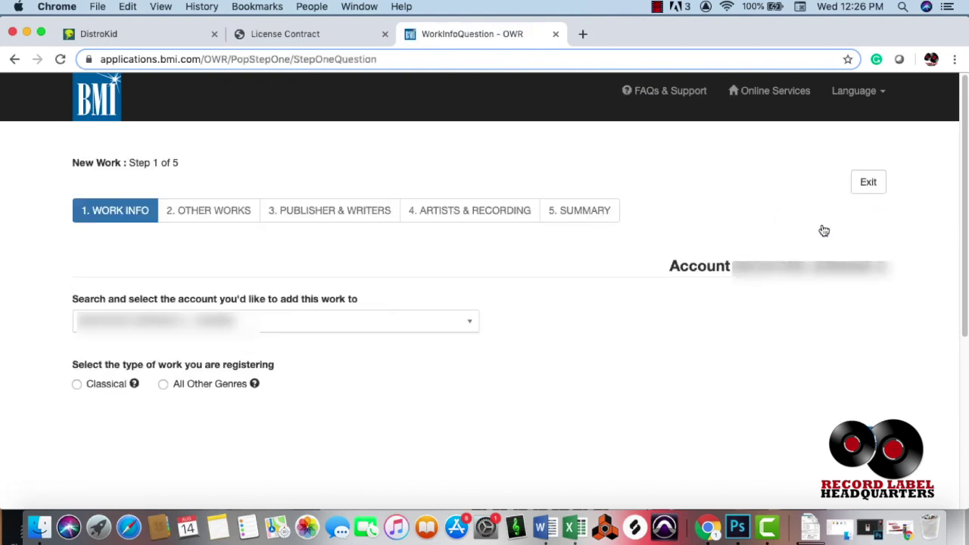
left_click(382, 323)
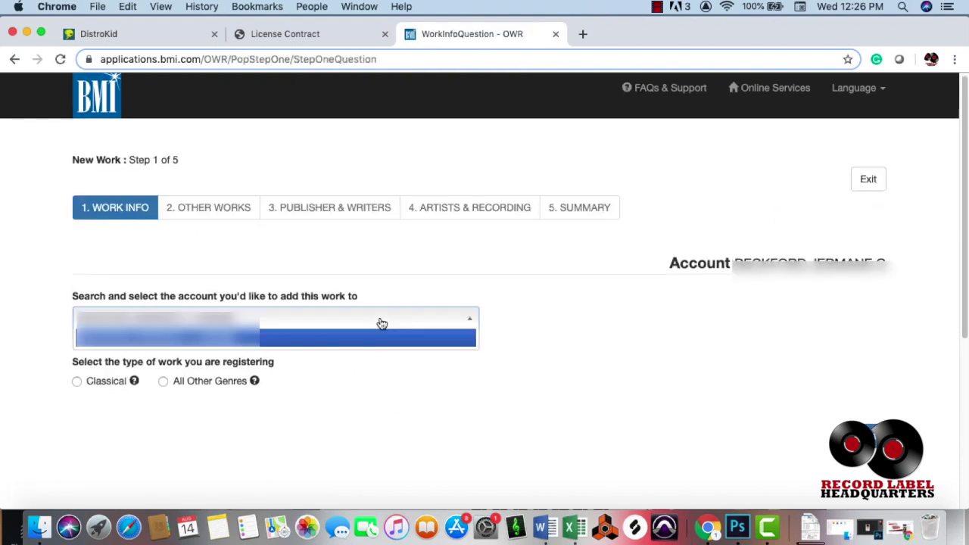
left_click(163, 381)
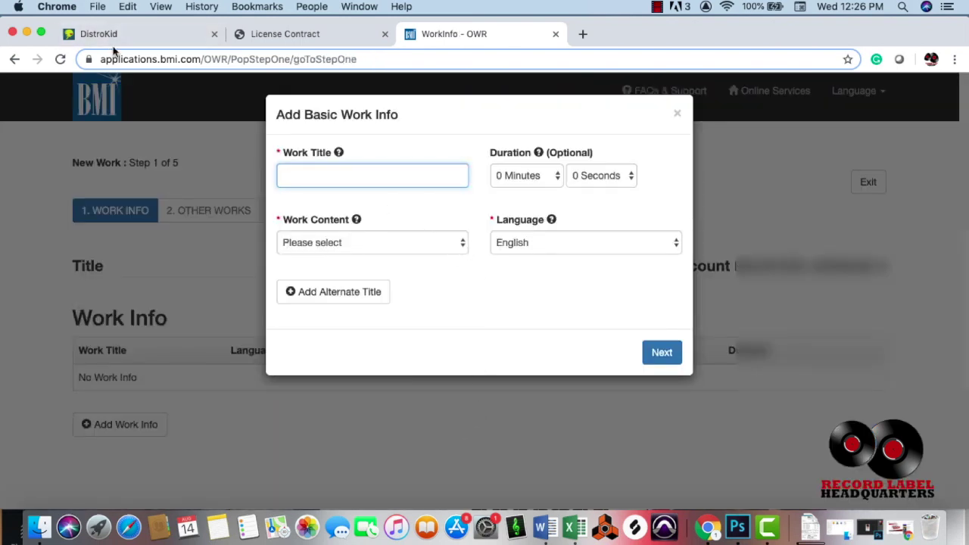
left_click(84, 35)
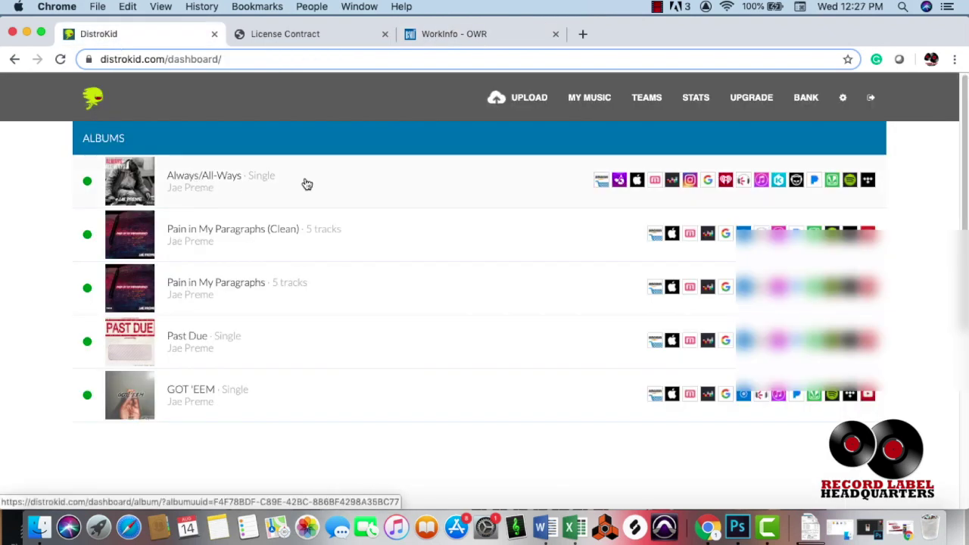
Open the Always/All-Ways release details on DistroKid and scroll through them.
left_click_drag(305, 184, 250, 184)
left_click(244, 184)
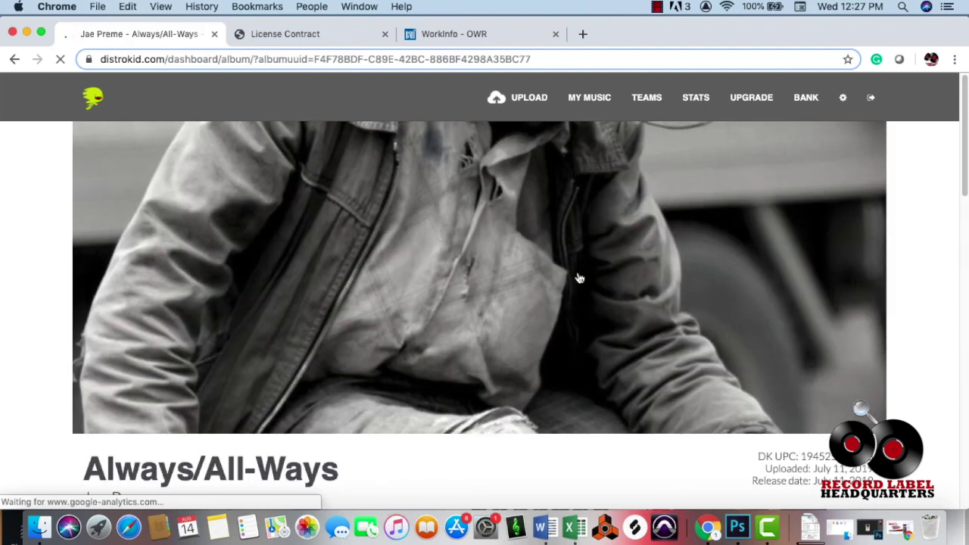
scroll(580, 273, "down", 4)
scroll(580, 272, "down", 1)
scroll(580, 273, "down", 3)
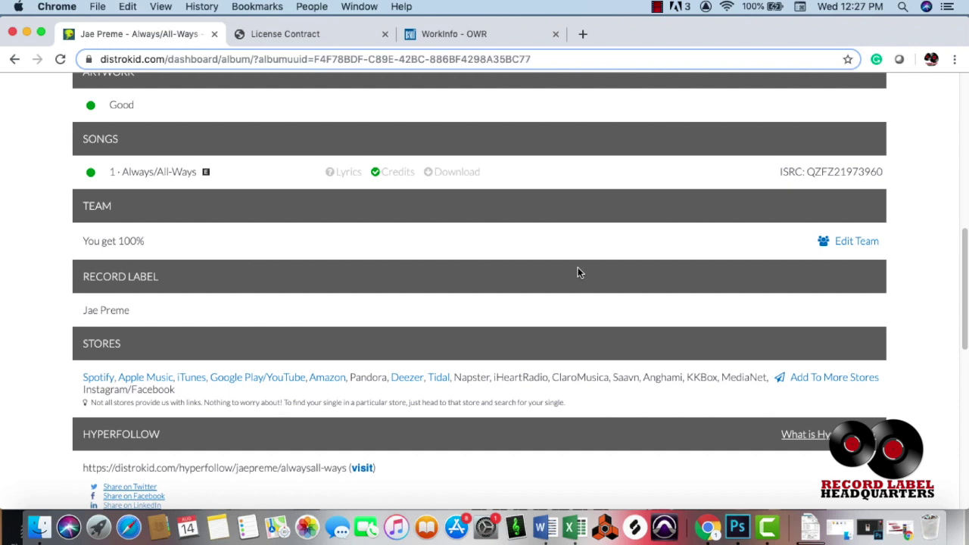
scroll(568, 274, "down", 2)
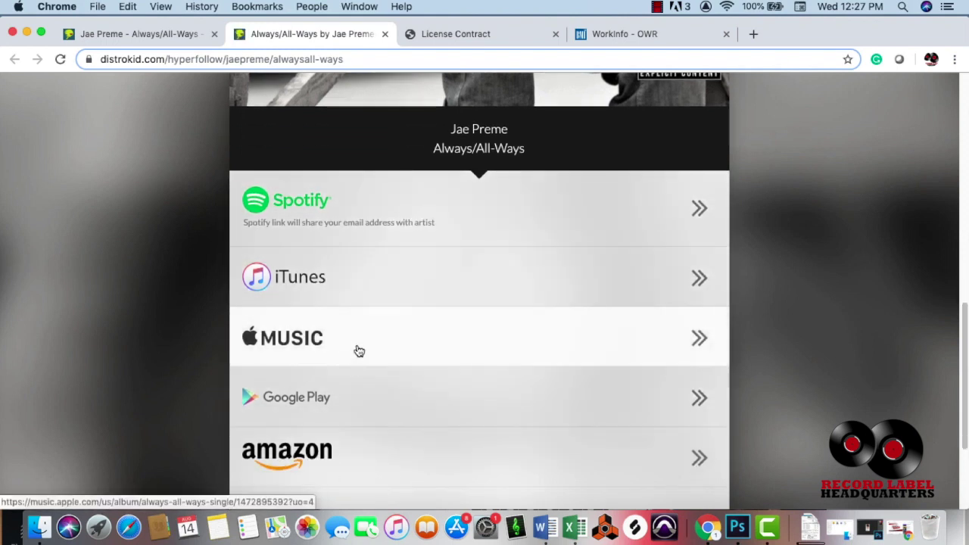
scroll(383, 394, "down", 4)
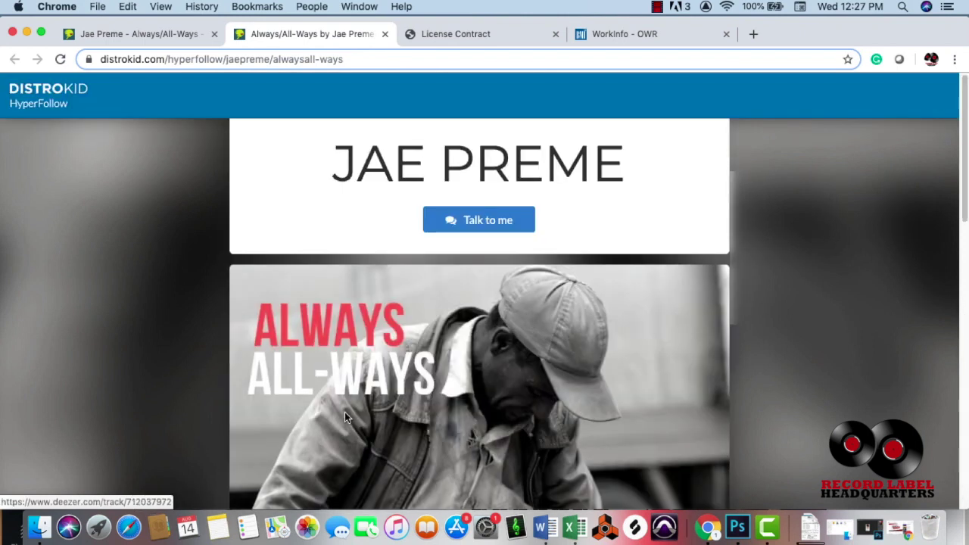
scroll(345, 412, "down", 4)
scroll(248, 262, "up", 1)
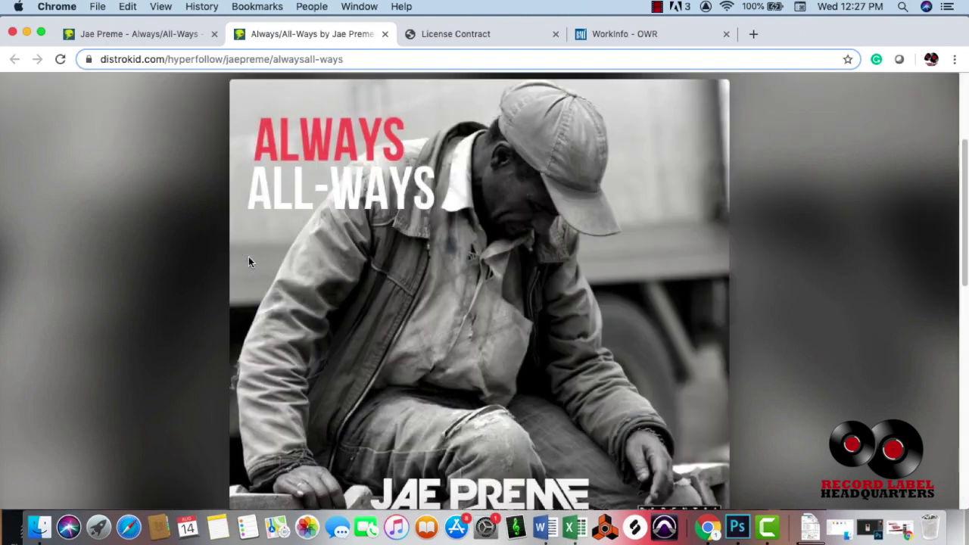
scroll(250, 255, "down", 2)
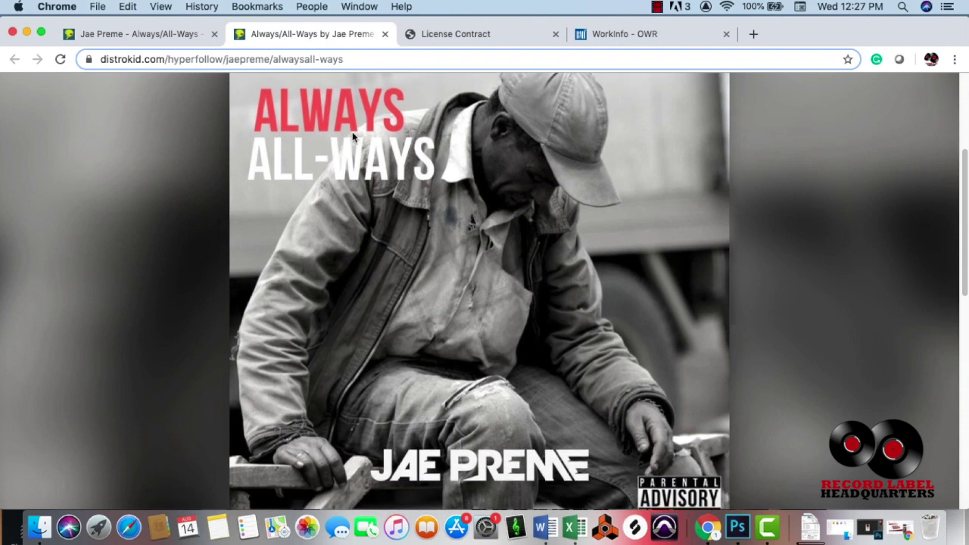
Copy the title Always/All-Ways from the DistroKid dashboard and paste it as the BMI Work Title.
left_click(642, 34)
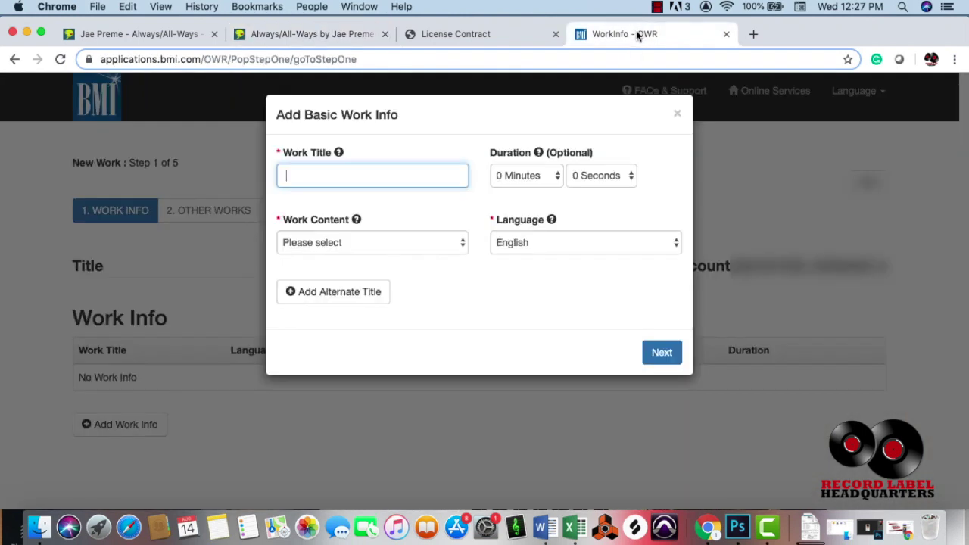
left_click(332, 38)
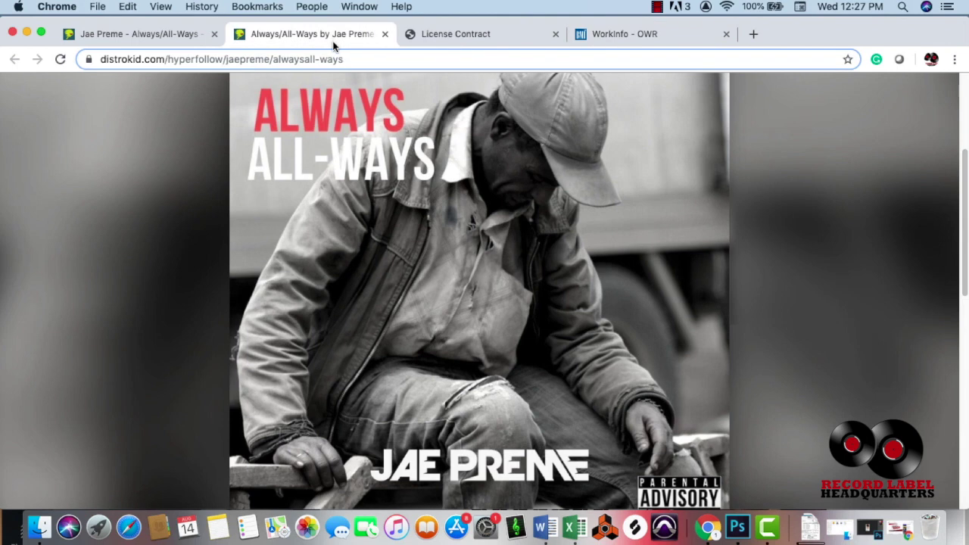
left_click(149, 36)
scroll(308, 279, "up", 1)
scroll(308, 278, "up", 5)
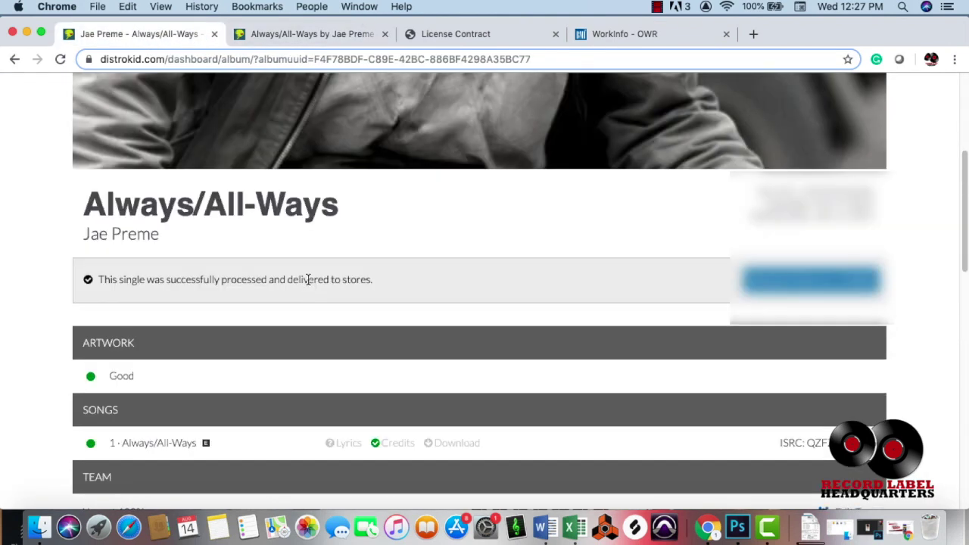
scroll(307, 279, "up", 1)
scroll(307, 279, "up", 3)
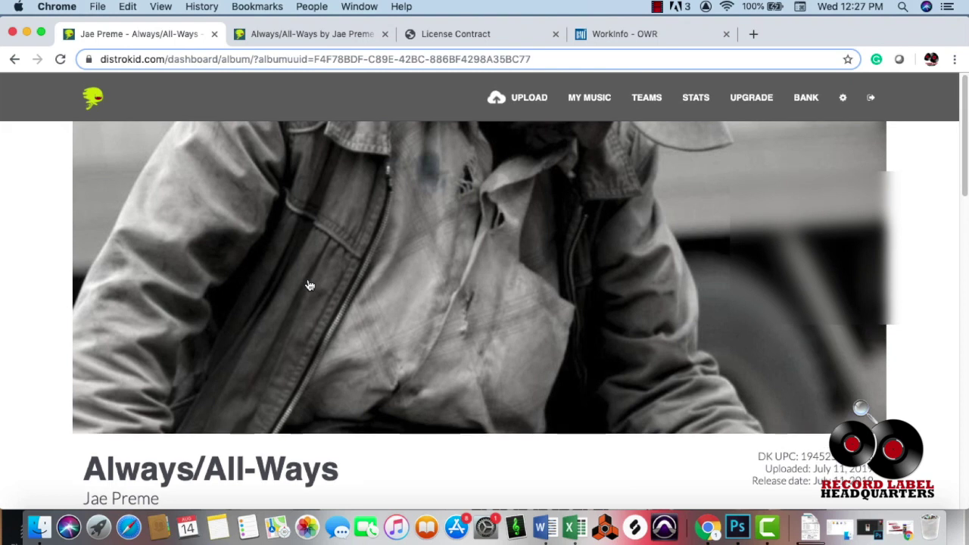
scroll(307, 279, "down", 4)
left_click_drag(359, 216, 83, 211)
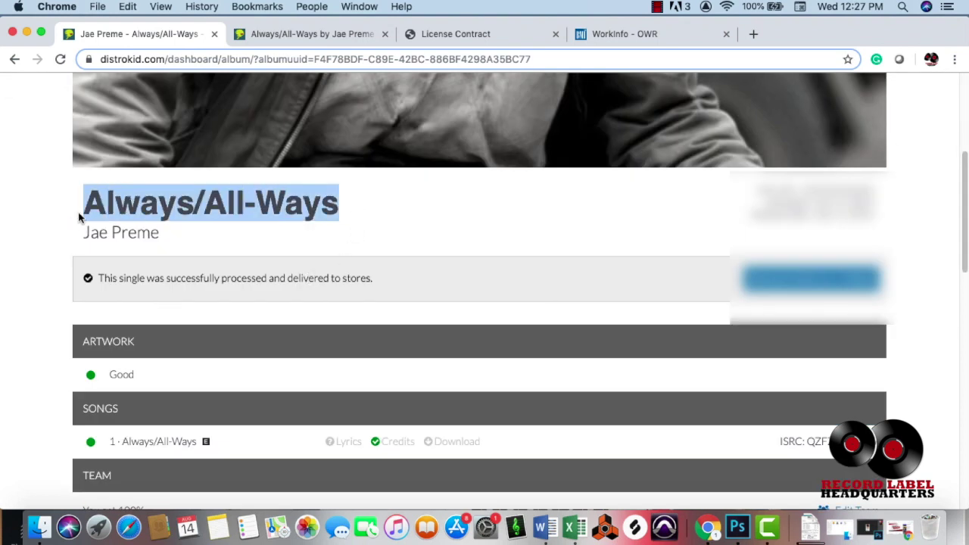
key("super+c")
left_click(640, 33)
key("super+v")
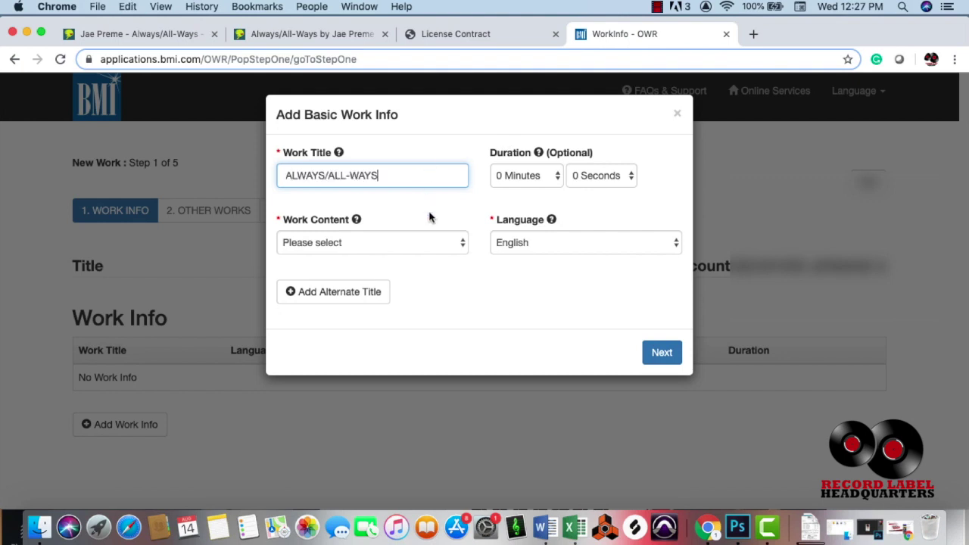
Review the DistroKid album dashboard again, then return to the BMI work info form.
left_click(311, 36)
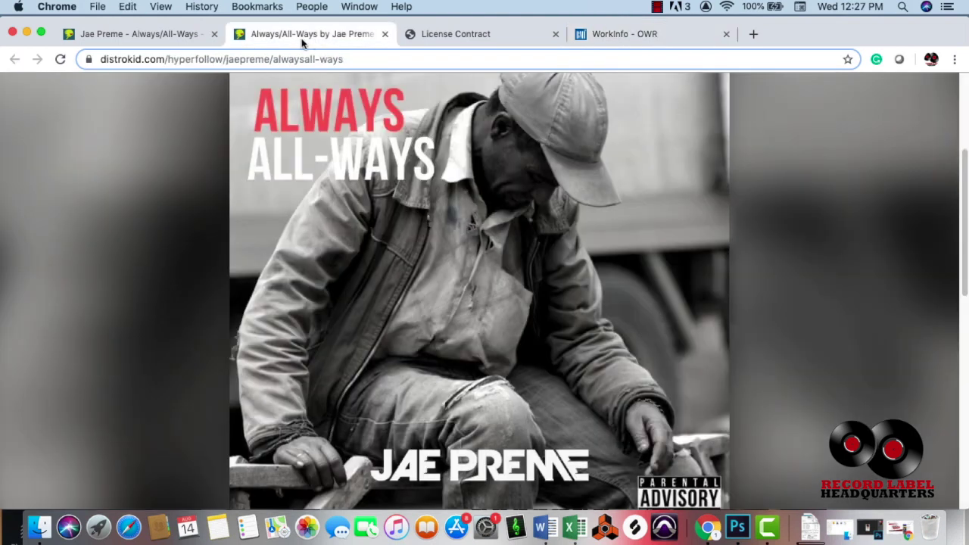
left_click(193, 38)
scroll(666, 326, "down", 1)
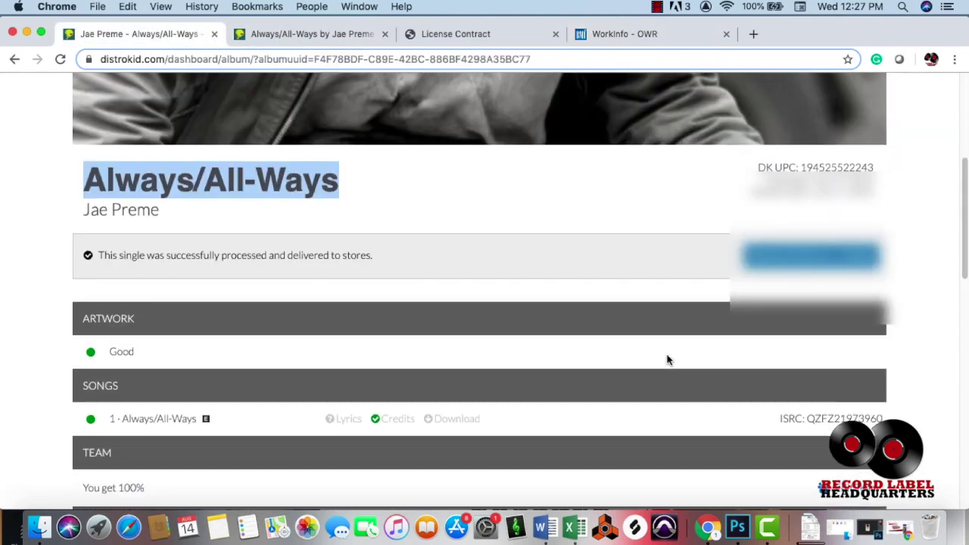
scroll(667, 358, "down", 4)
scroll(667, 359, "down", 4)
scroll(667, 359, "up", 10)
scroll(667, 359, "up", 1)
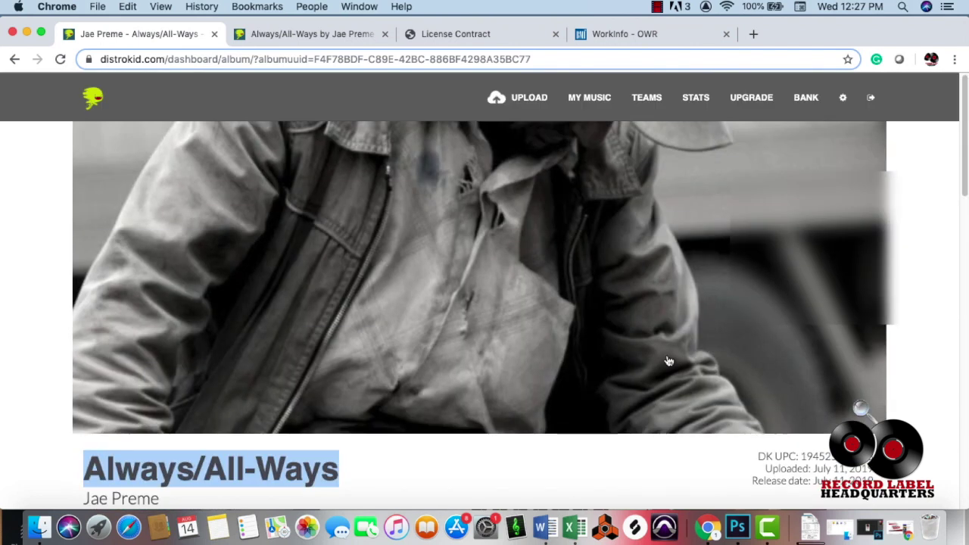
scroll(667, 359, "down", 5)
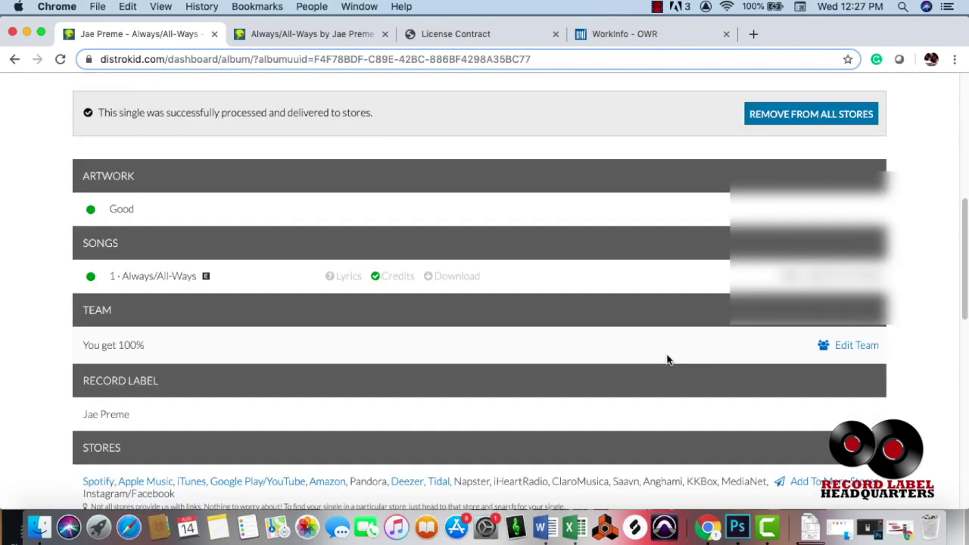
scroll(667, 359, "down", 3)
left_click(616, 38)
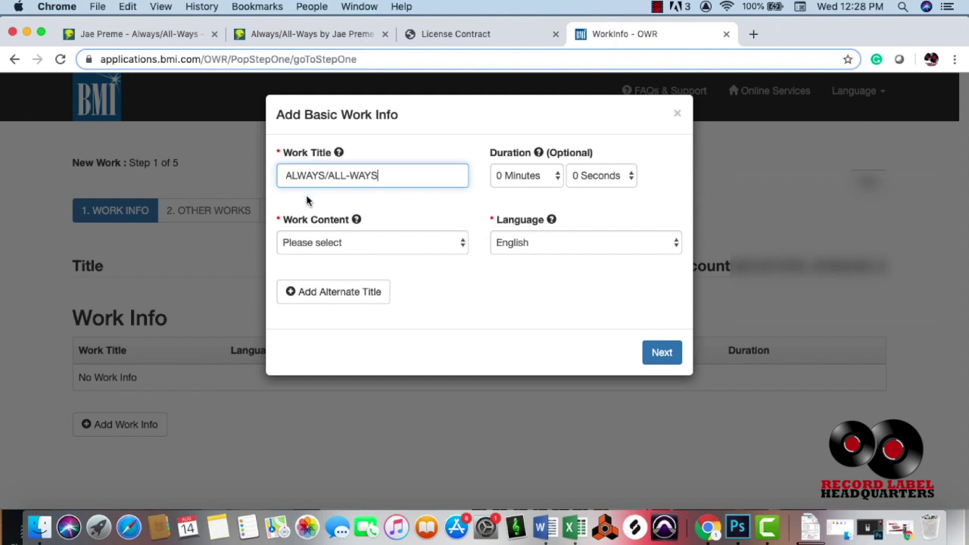
Set duration to 4 minutes 24 seconds and Work Content to Music and Lyrics, then save.
left_click(546, 178)
left_click(544, 230)
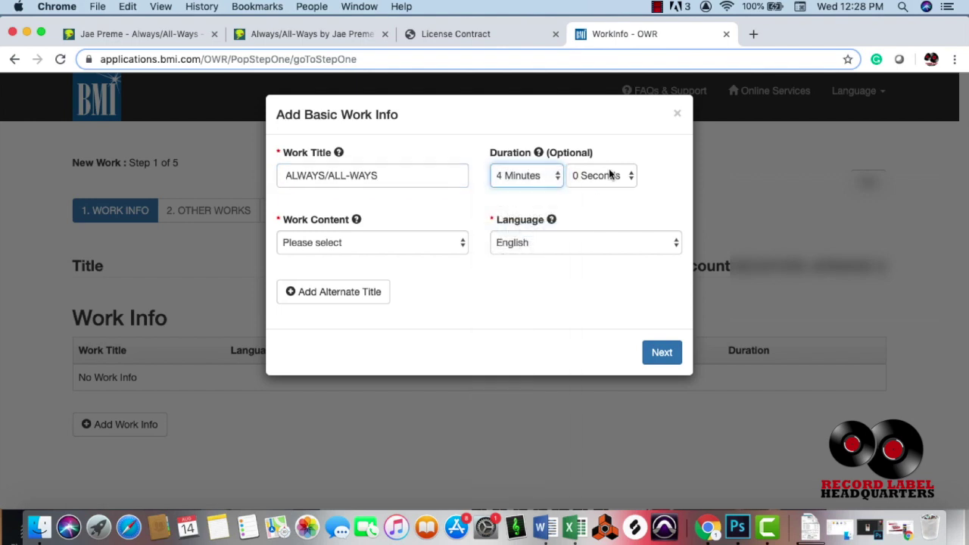
left_click(611, 178)
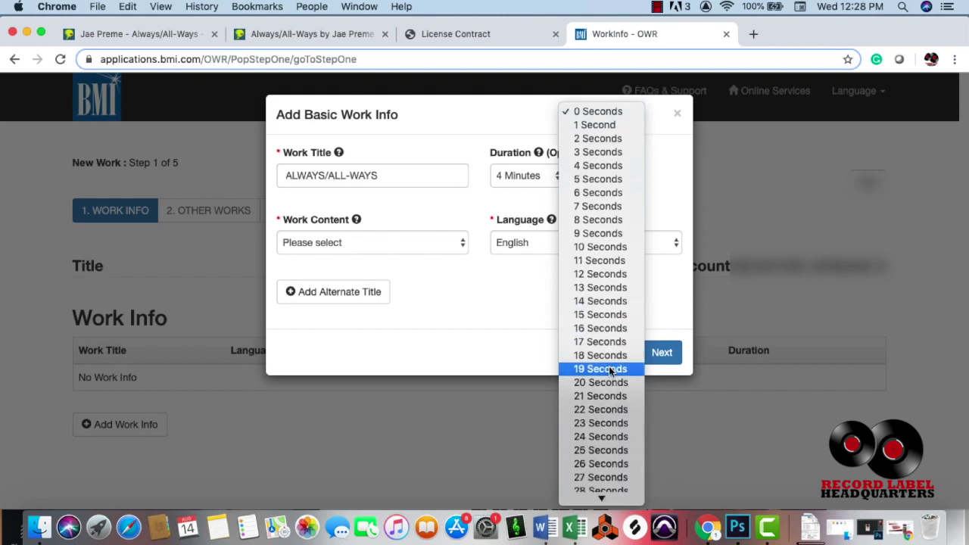
left_click(608, 441)
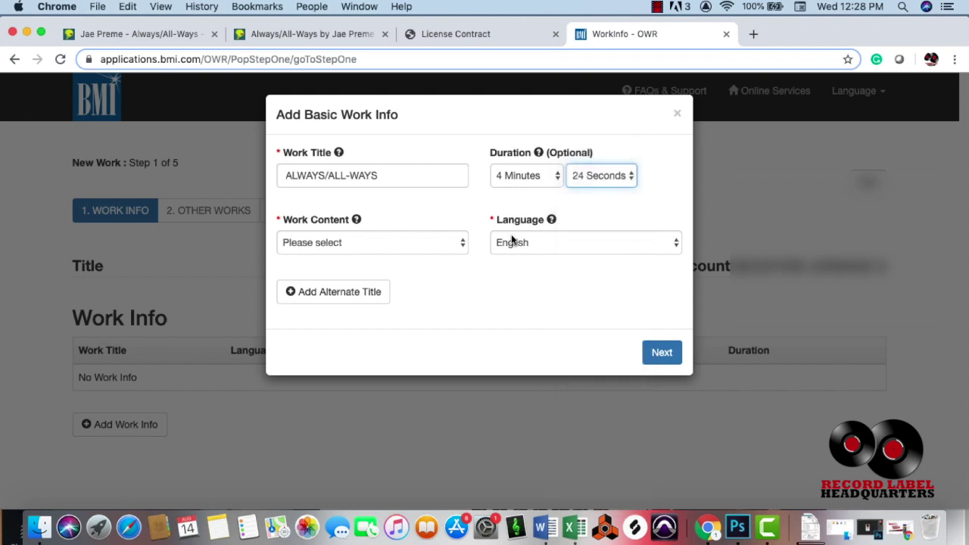
left_click(406, 242)
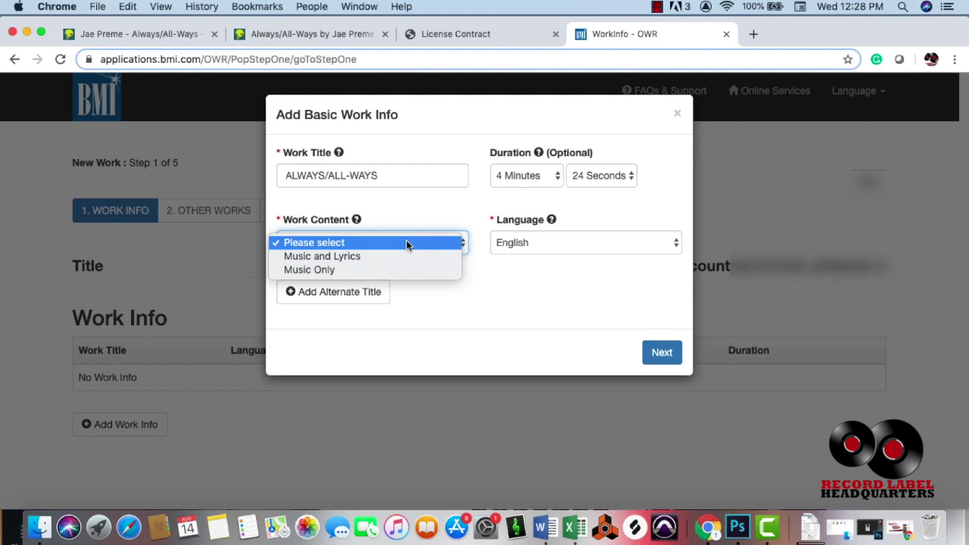
left_click(406, 258)
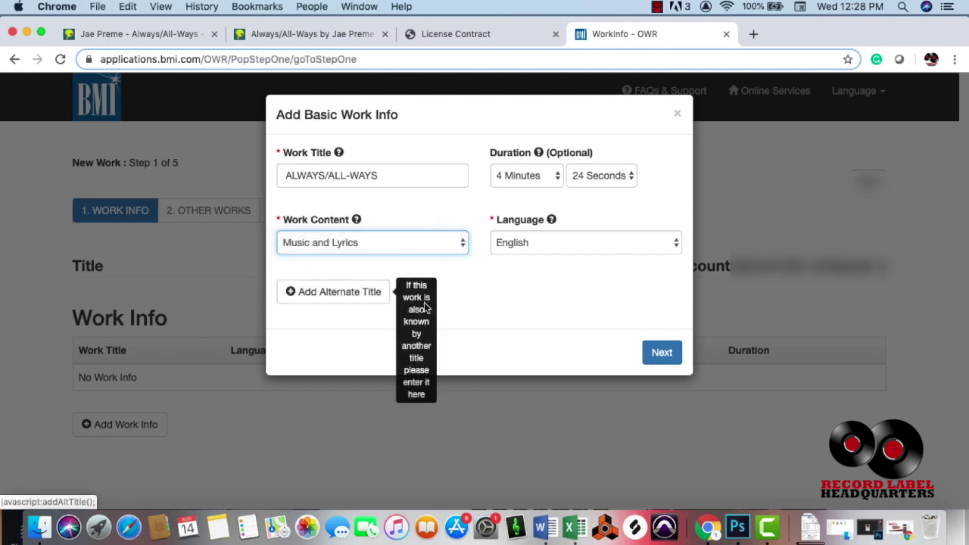
left_click(660, 358)
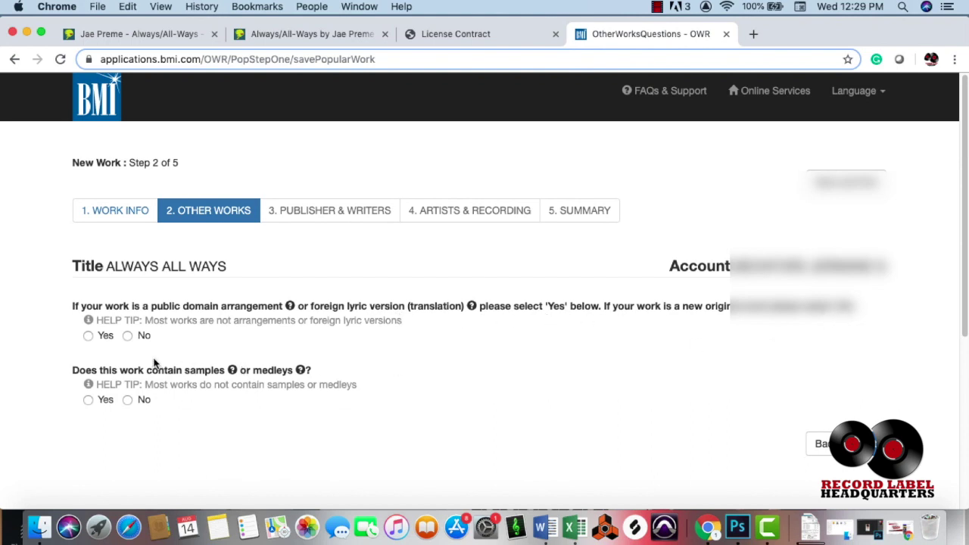
Answer No to the arrangement, samples/medleys and publishers questions.
left_click(127, 336)
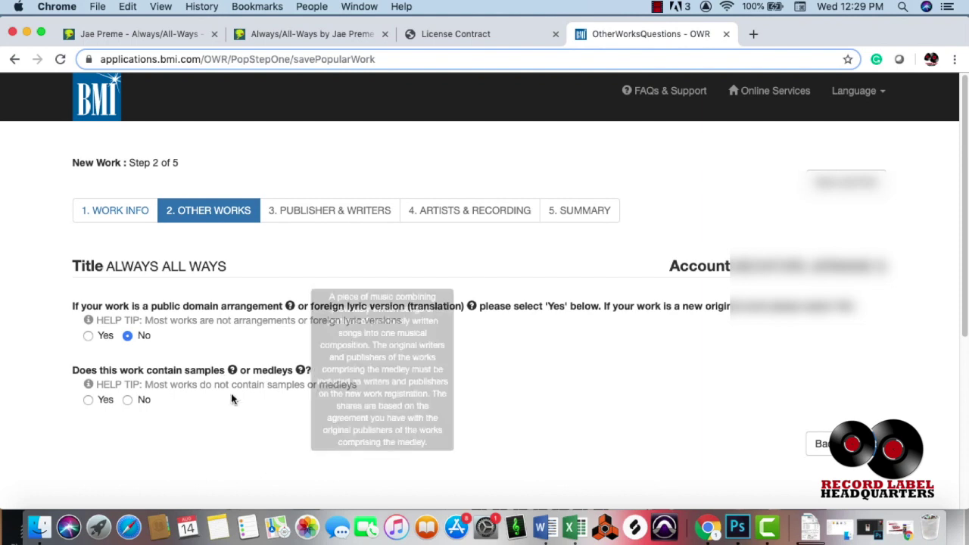
left_click(138, 401)
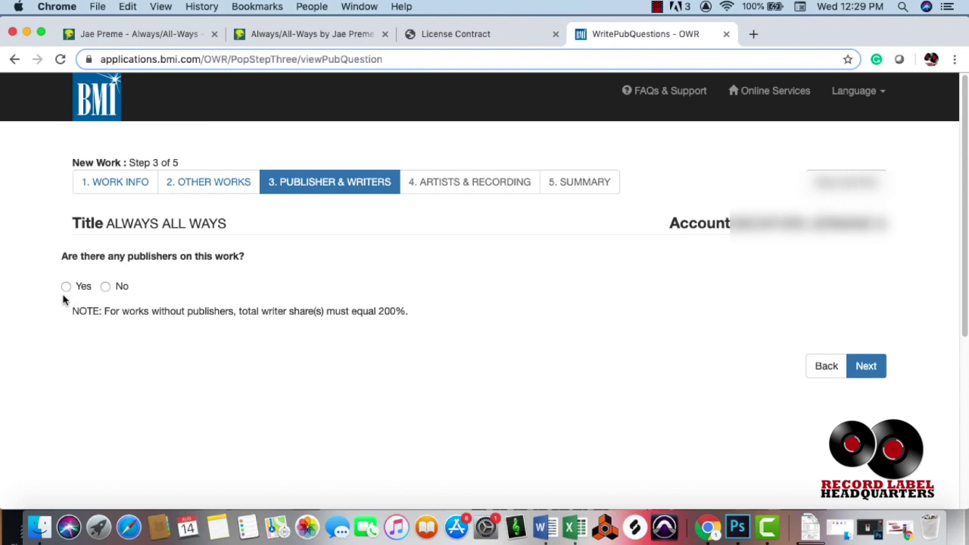
left_click(106, 287)
Continue to the writers step and pick the BMI-affiliated writer from the list.
left_click(866, 367)
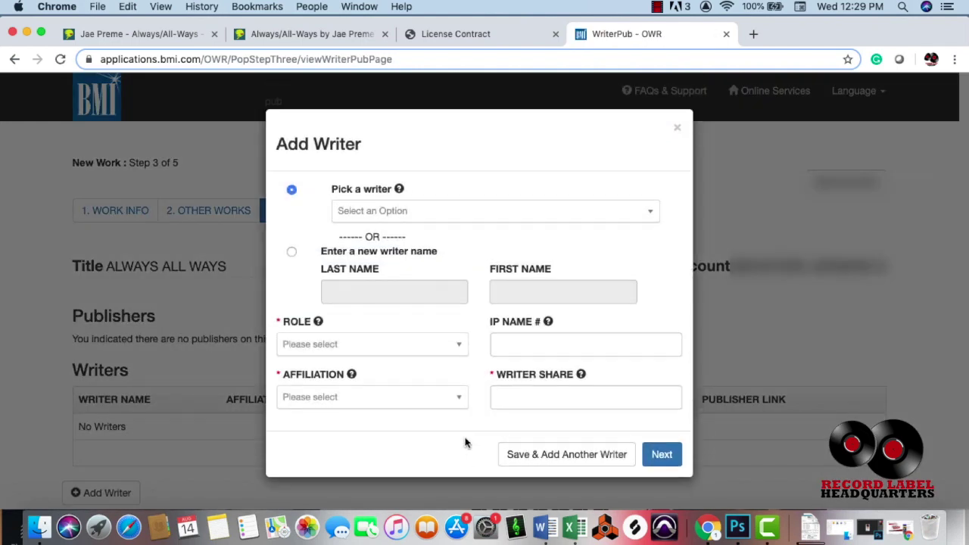
left_click(392, 215)
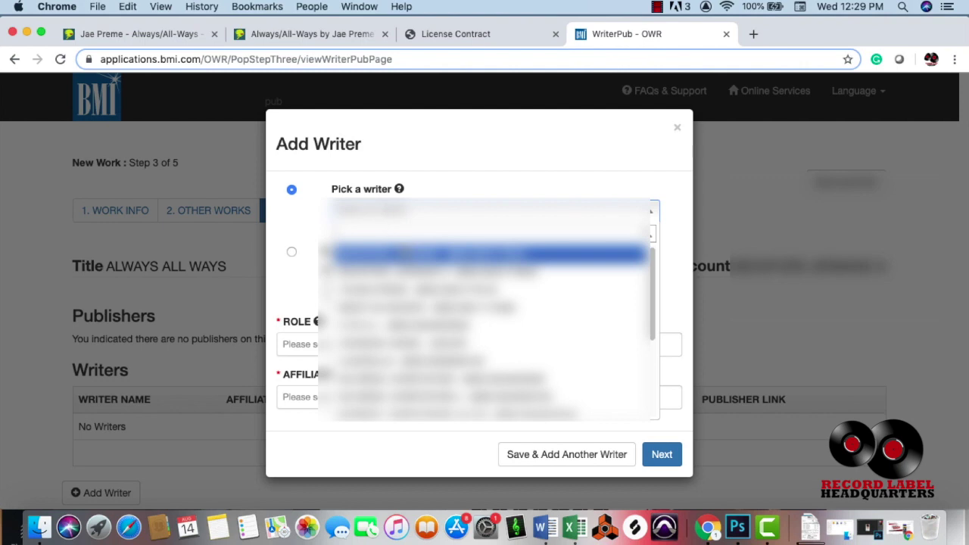
left_click(405, 255)
left_click(424, 221)
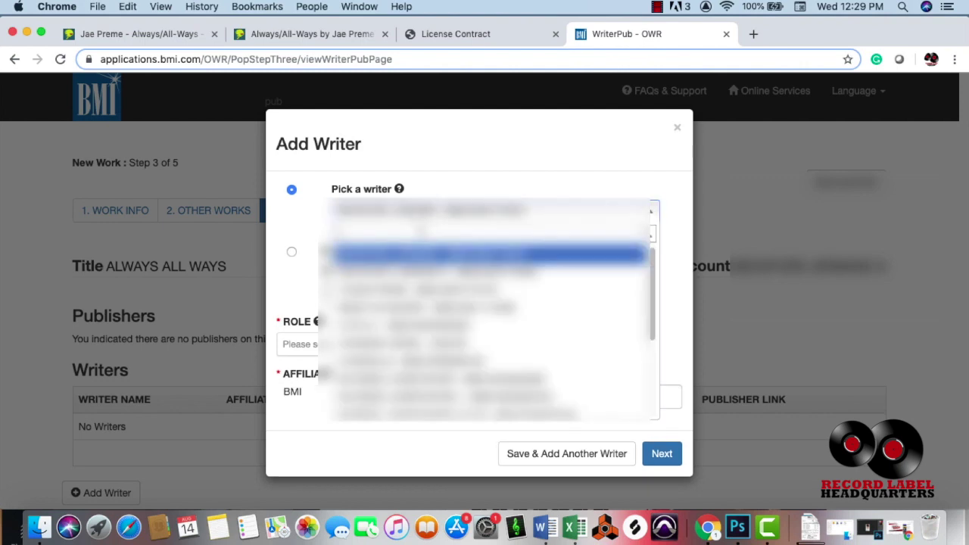
left_click(465, 161)
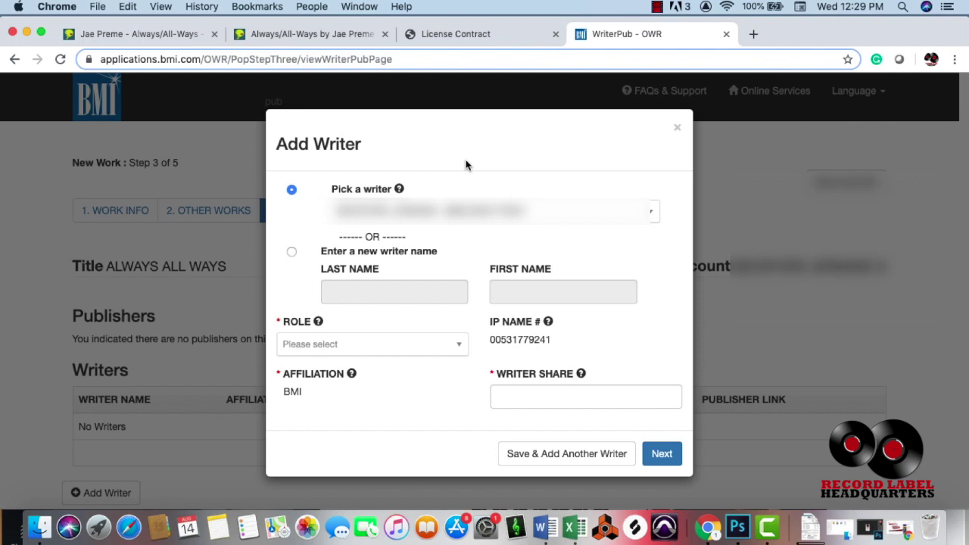
Give the writer the Author role and a 100 share, then save and add another writer.
left_click(422, 348)
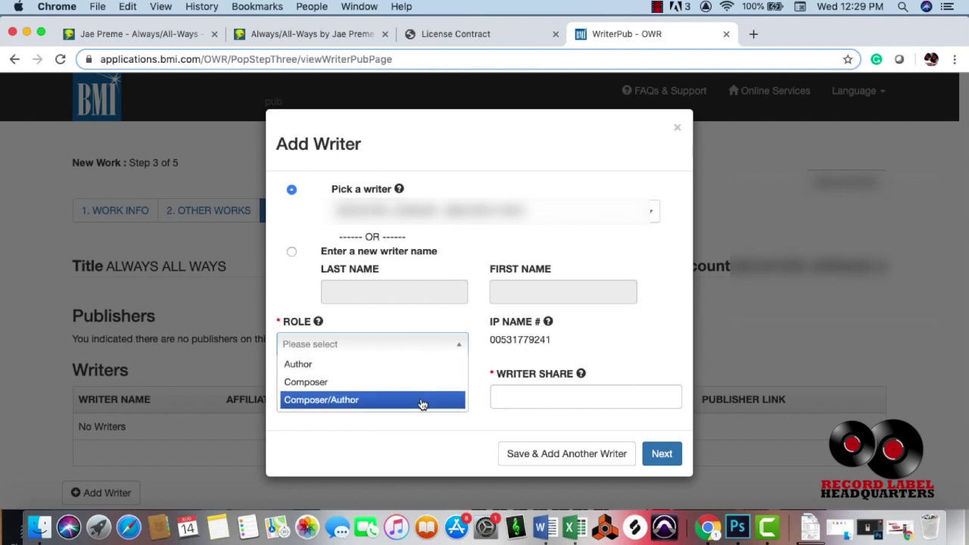
left_click(422, 364)
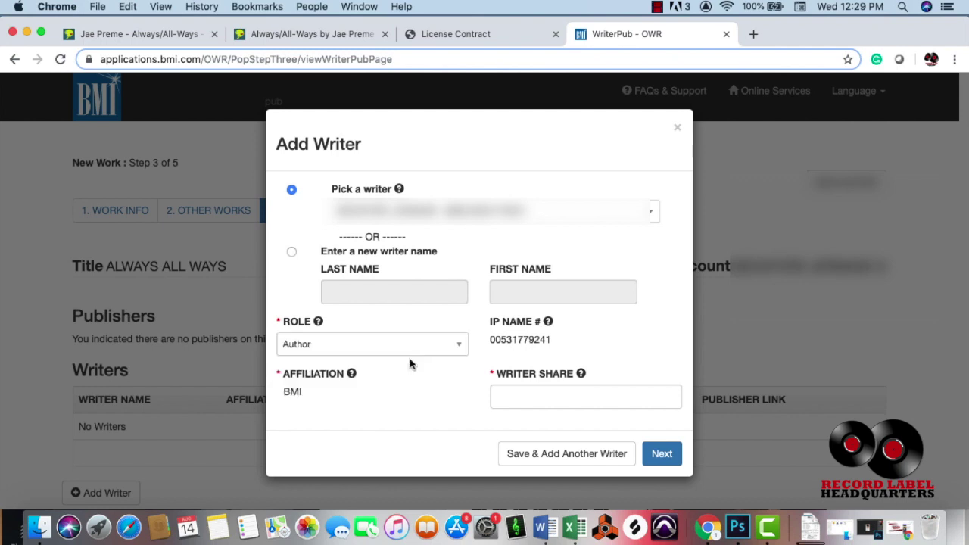
left_click(514, 395)
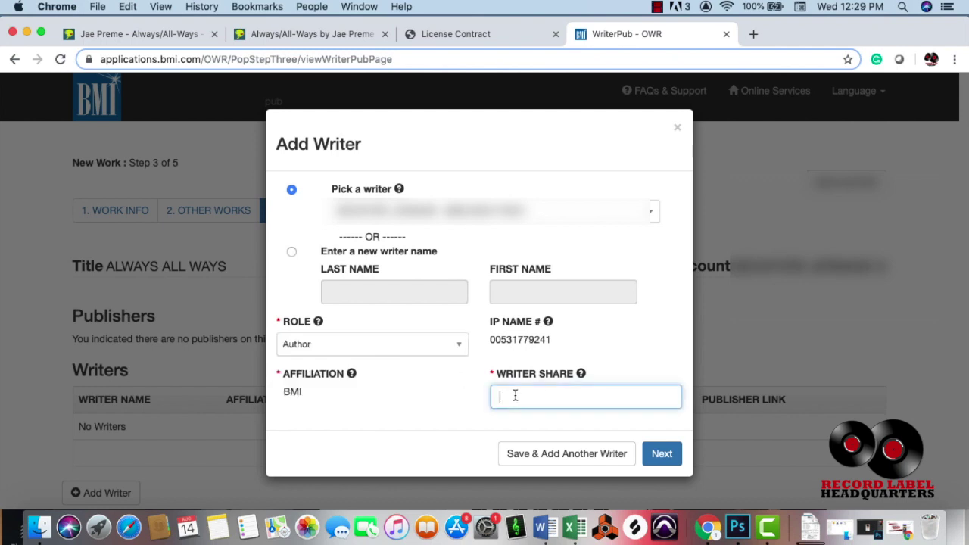
left_click(581, 373)
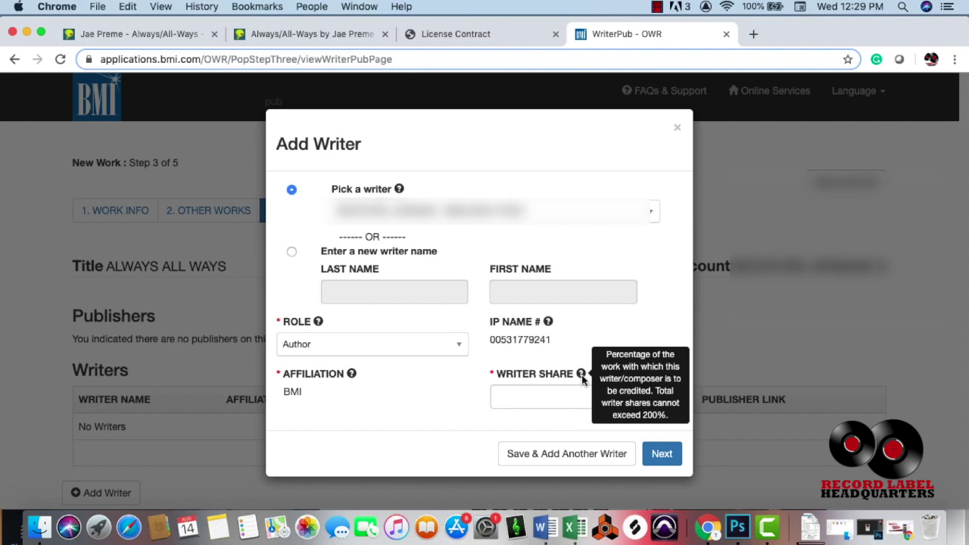
mouse_move(581, 373)
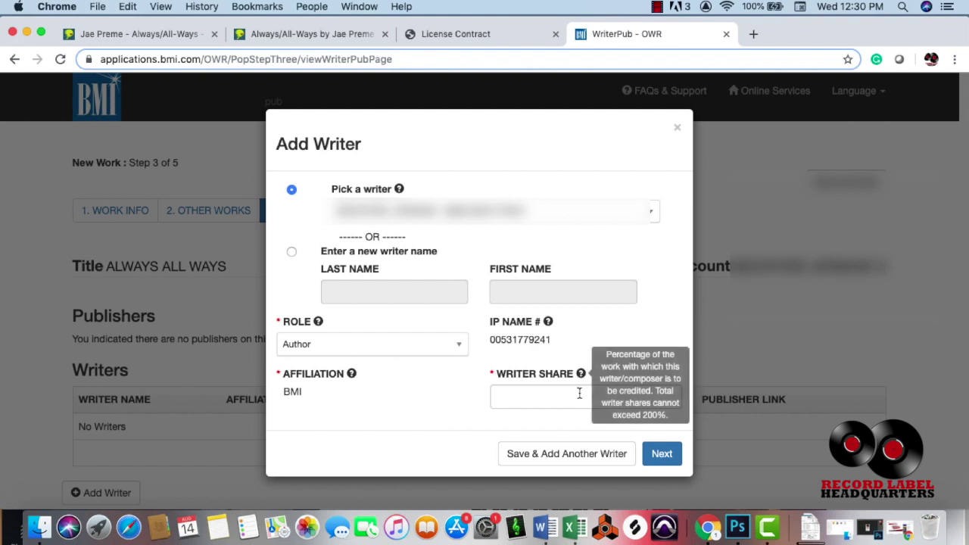
left_click(576, 401)
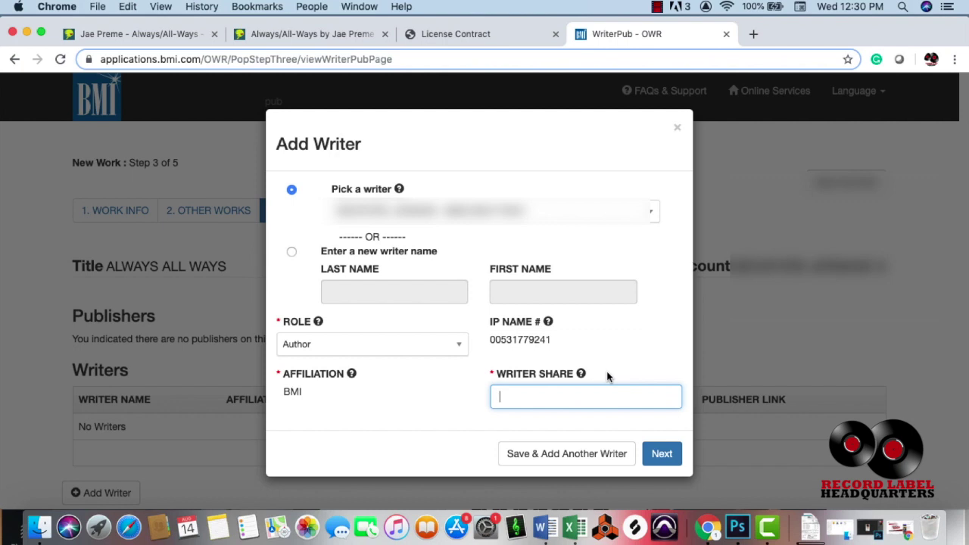
type("100")
left_click(575, 457)
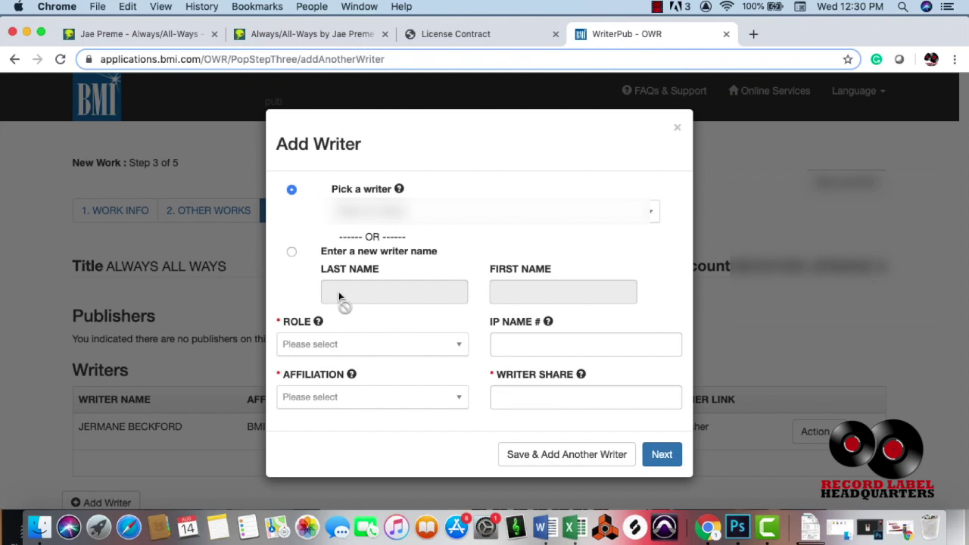
Add a new non-affiliated writer as Composer with a 100.00 share.
left_click(293, 256)
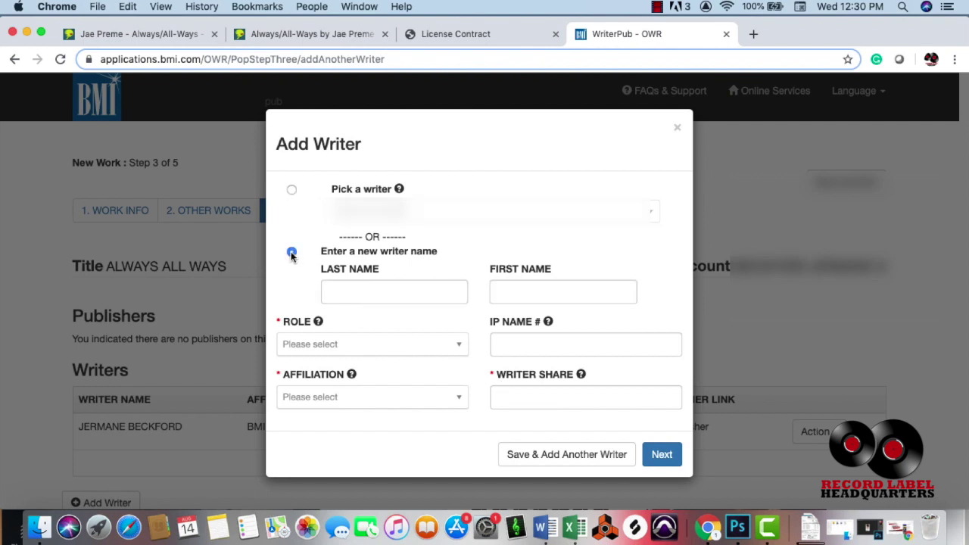
left_click(467, 39)
scroll(507, 356, "down", 5)
scroll(506, 357, "down", 10)
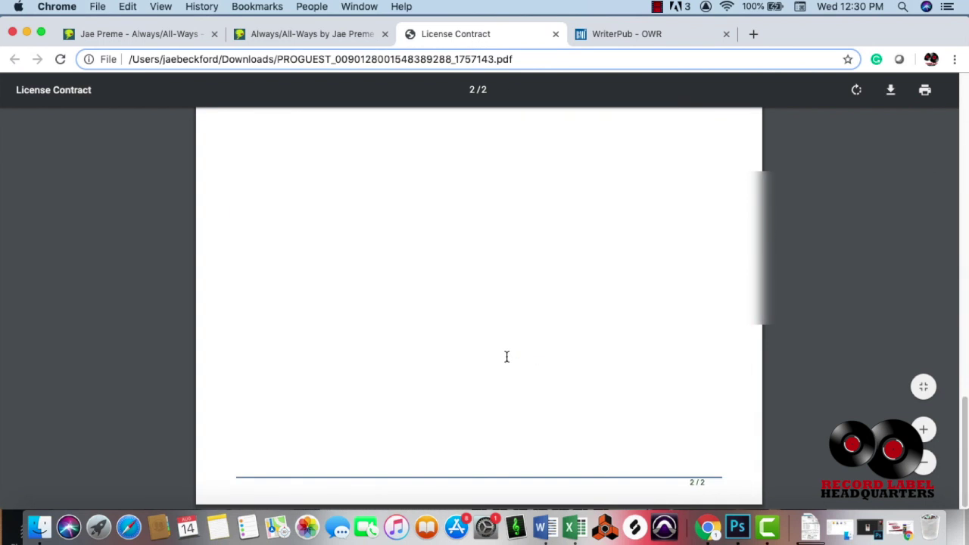
scroll(507, 356, "up", 3)
scroll(507, 357, "up", 1)
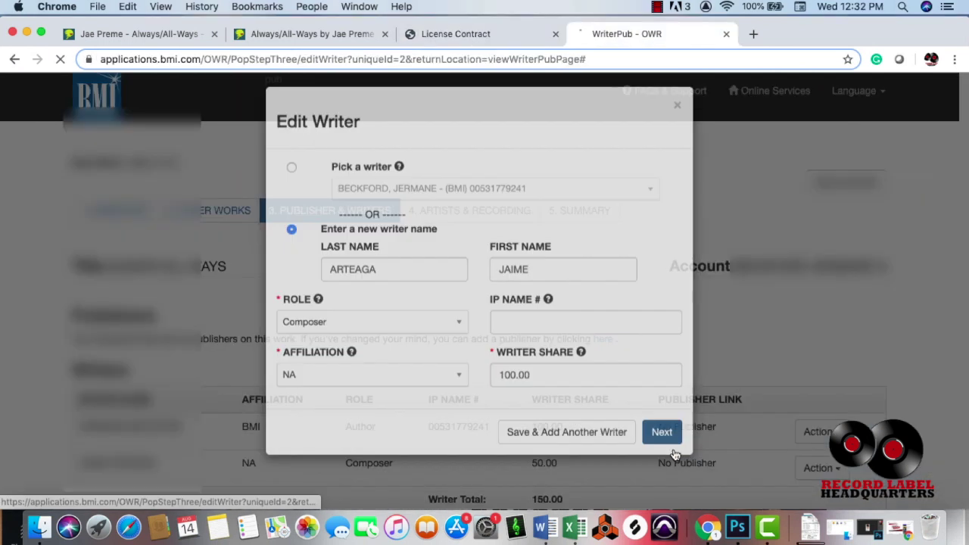
left_click(670, 438)
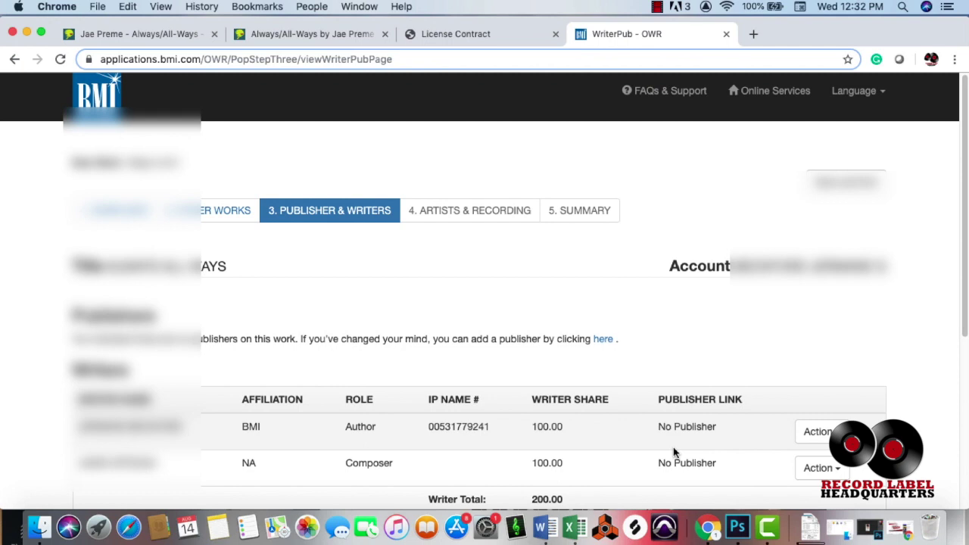
Check the writer list totalling 200.00 and continue to step 4, Artists & Recording.
scroll(555, 327, "down", 1)
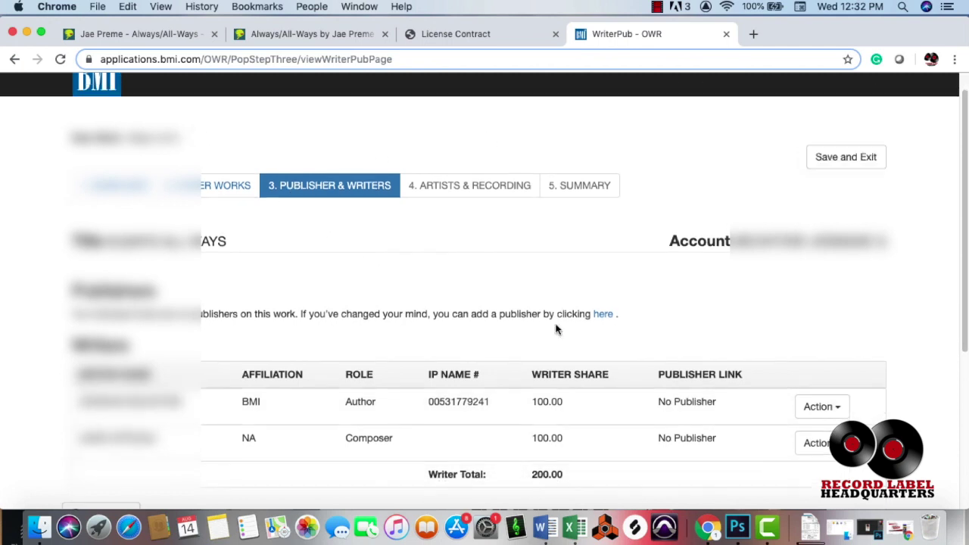
scroll(556, 329, "down", 1)
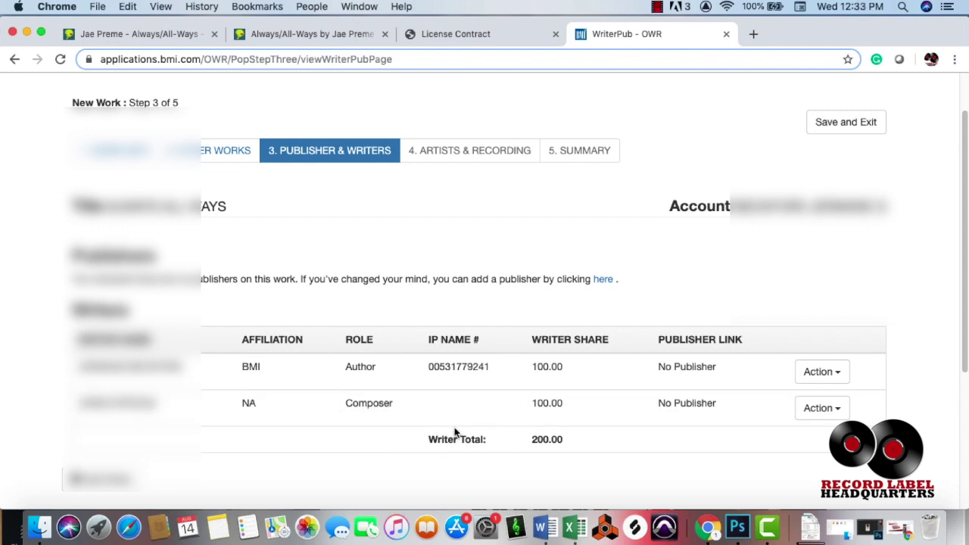
scroll(505, 450, "down", 3)
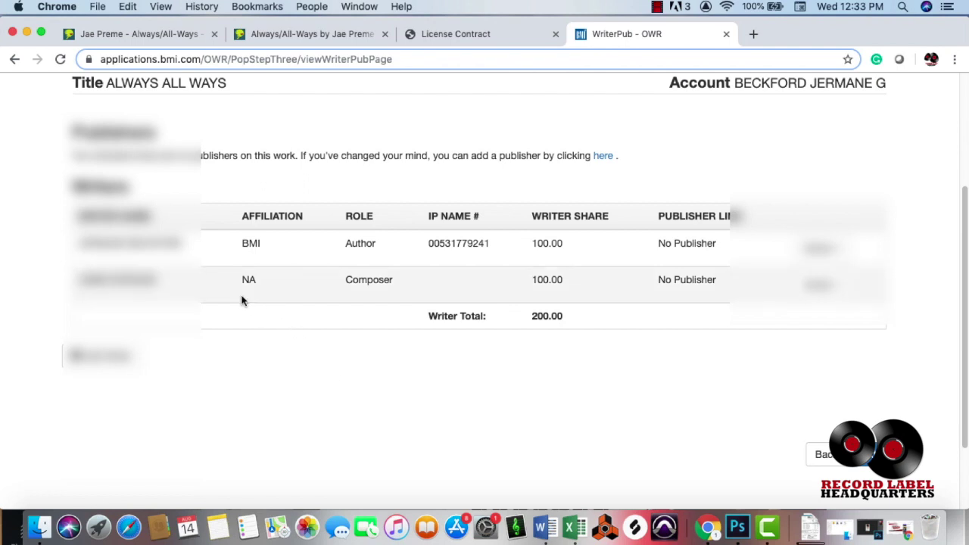
left_click(866, 462)
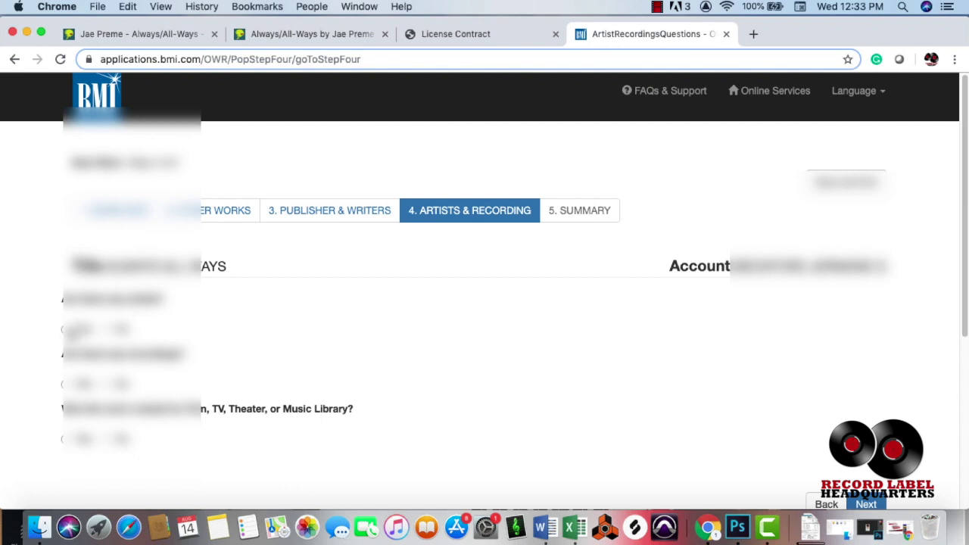
Answer the three artist and recording questions, using the second option for the third, and continue.
left_click(67, 330)
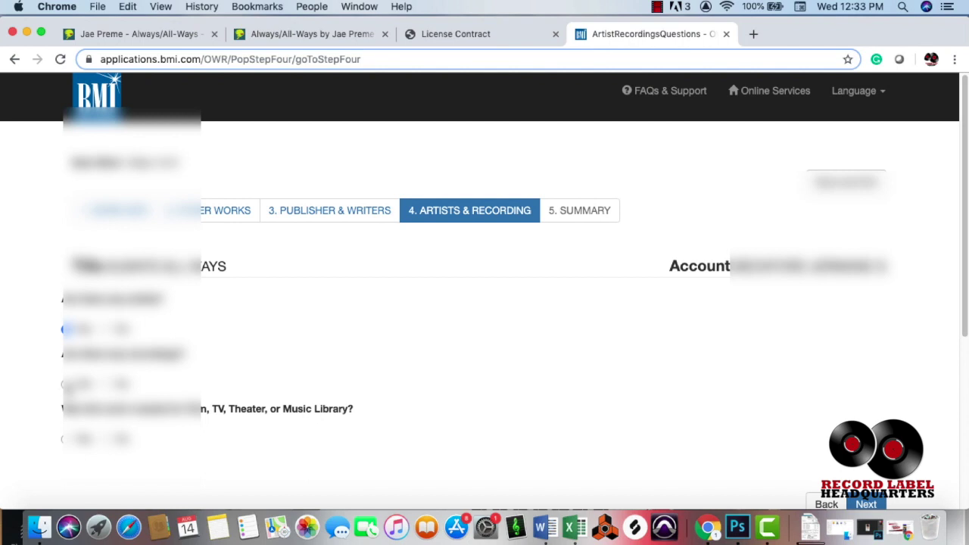
left_click(67, 385)
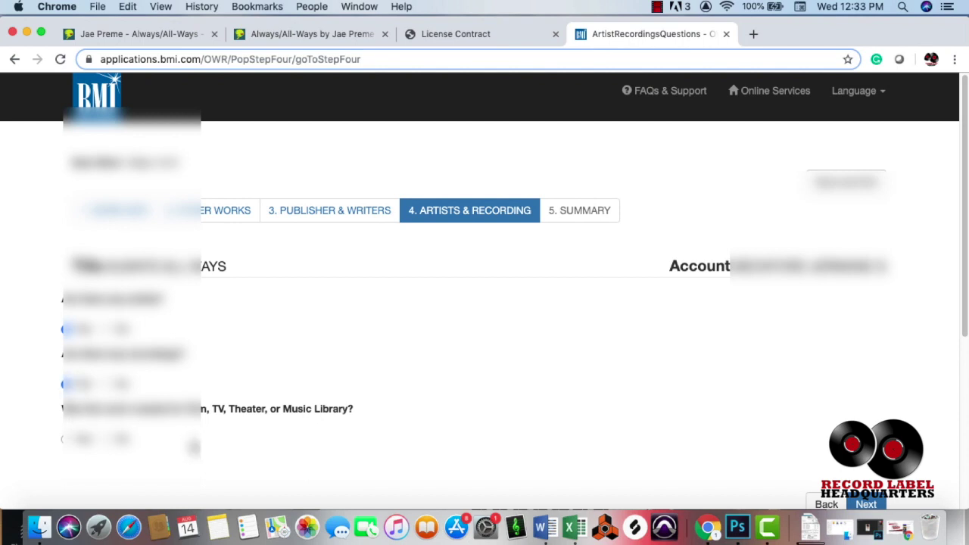
left_click(106, 439)
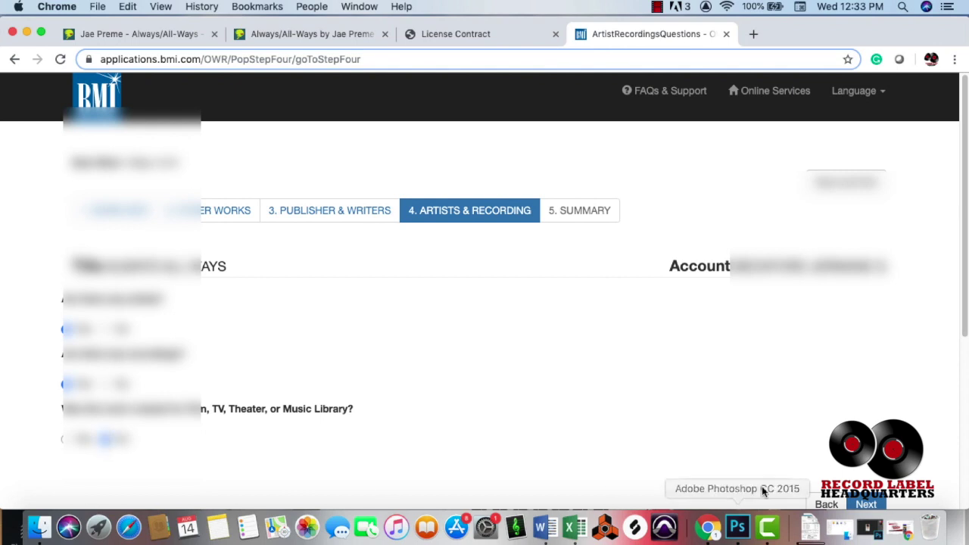
left_click(867, 503)
type("JAE PR")
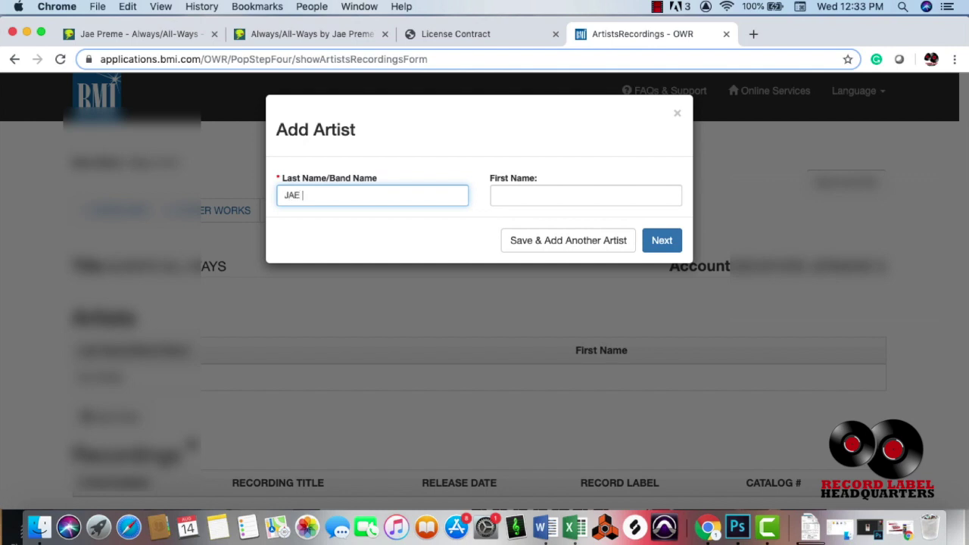
Add the band EME as the artist and set the recording type to Single.
type("EME")
left_click(662, 244)
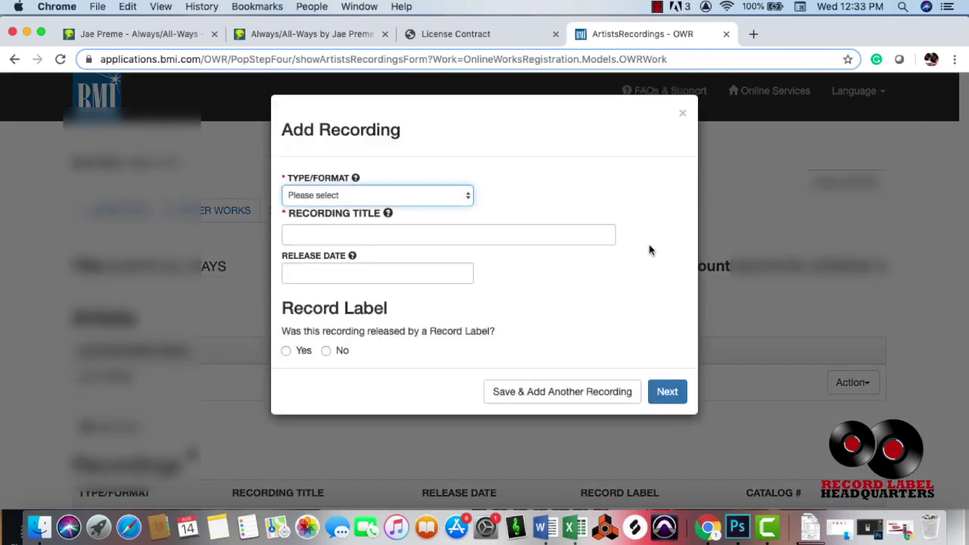
left_click(396, 196)
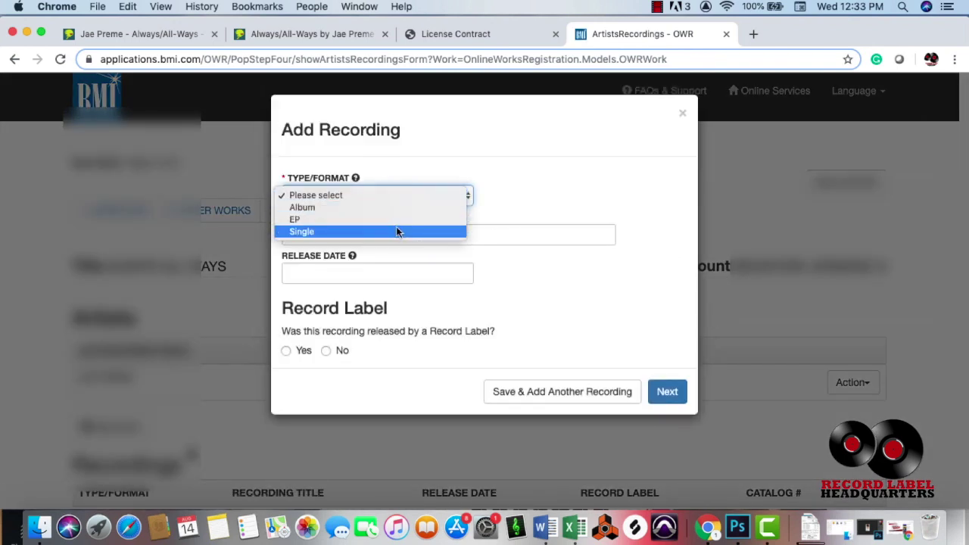
left_click(396, 231)
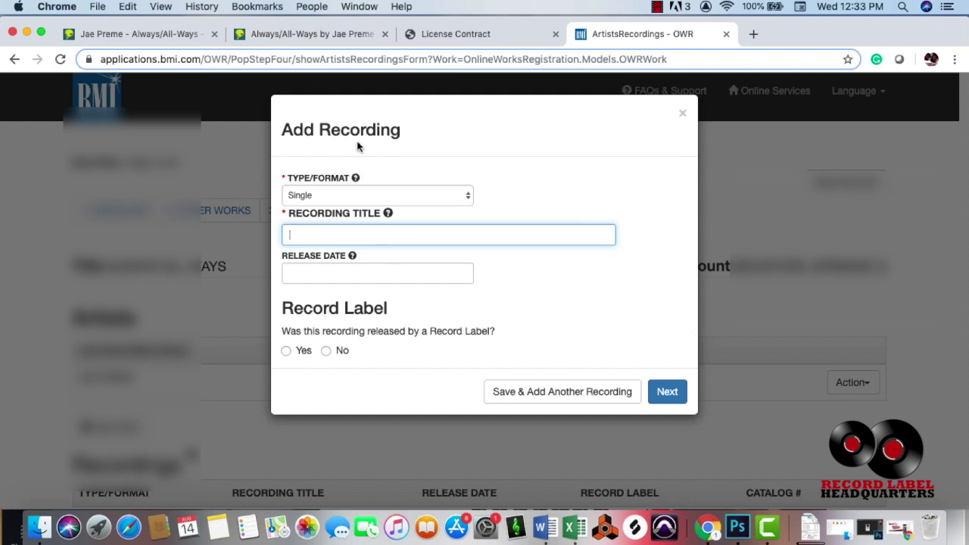
Copy the title 'Always/All-Ways' from the release page into the recording title.
left_click(336, 34)
scroll(431, 308, "up", 2)
scroll(421, 296, "down", 3)
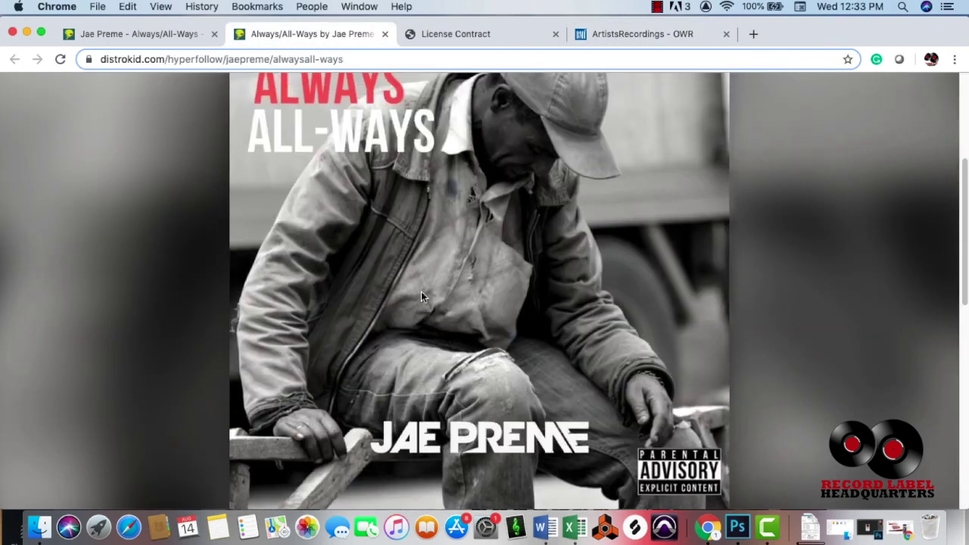
scroll(421, 296, "down", 4)
triple_click(497, 292)
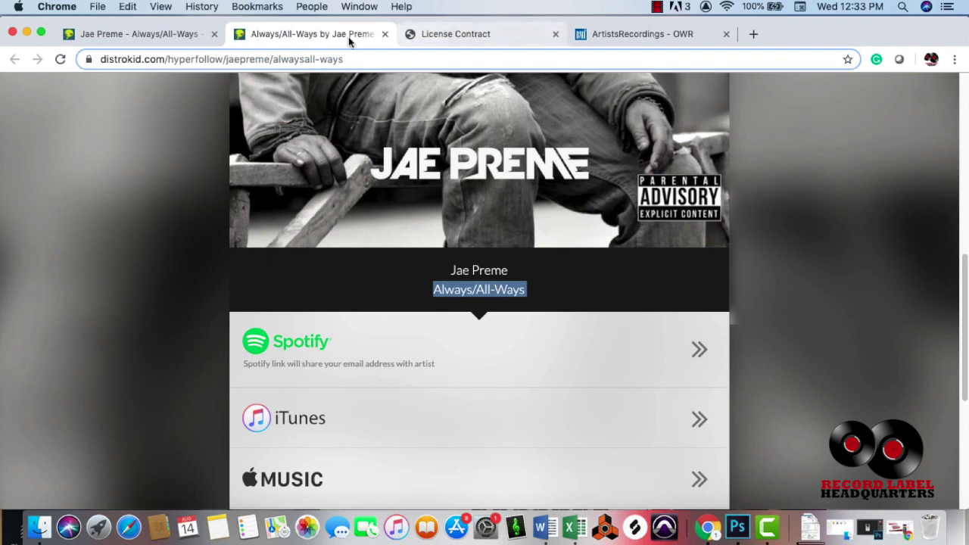
left_click(606, 36)
type("ALWAYS/ALL-WAYS")
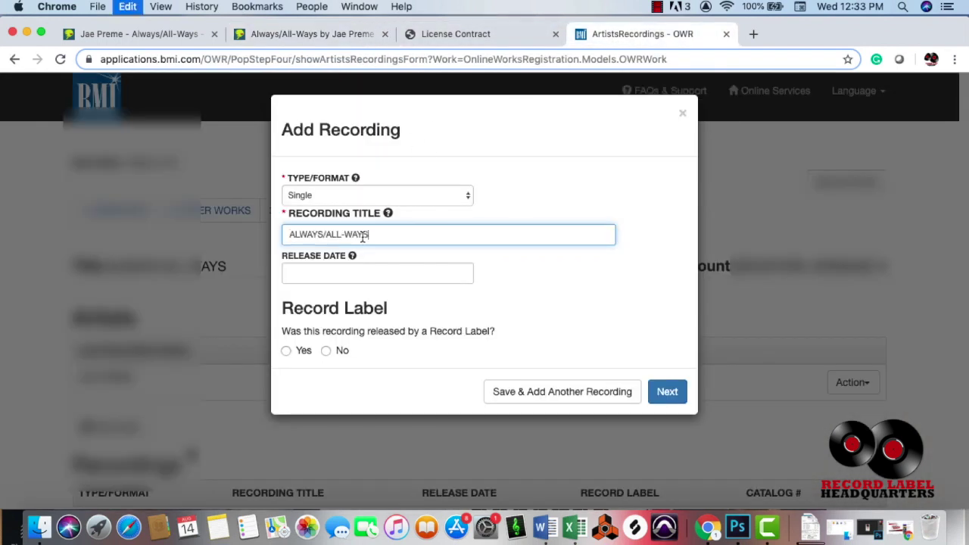
Check the release details and set the recording's release date to 07/11/2019.
left_click(359, 277)
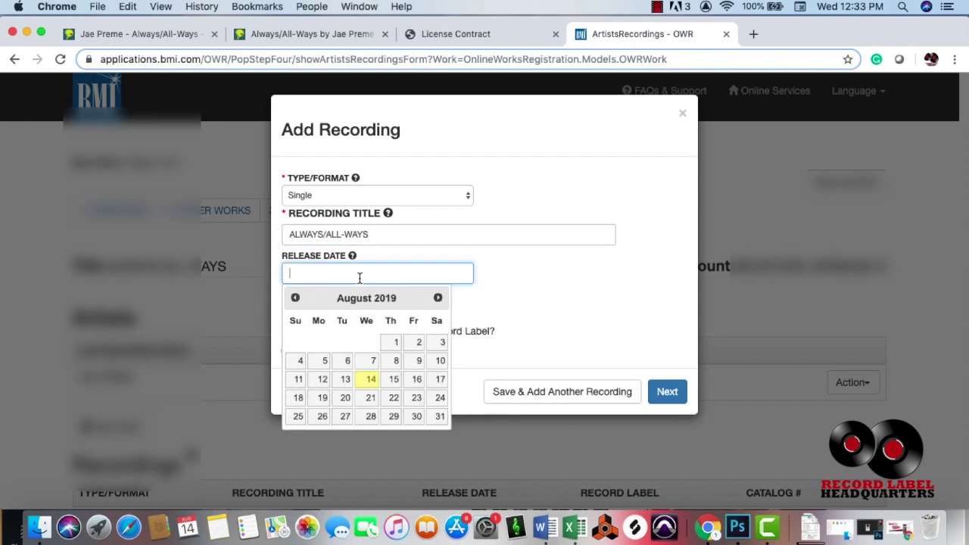
left_click(427, 38)
left_click(349, 36)
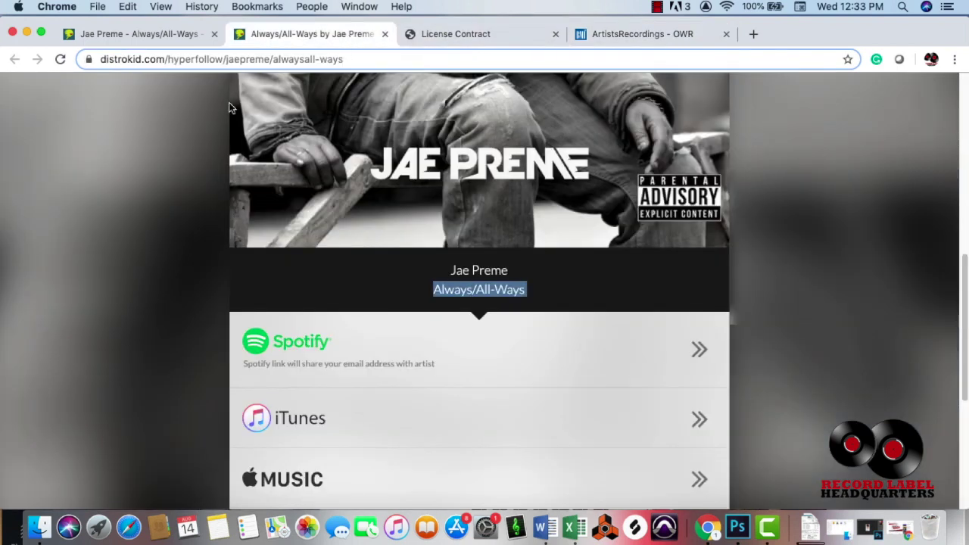
left_click(185, 33)
scroll(201, 142, "up", 5)
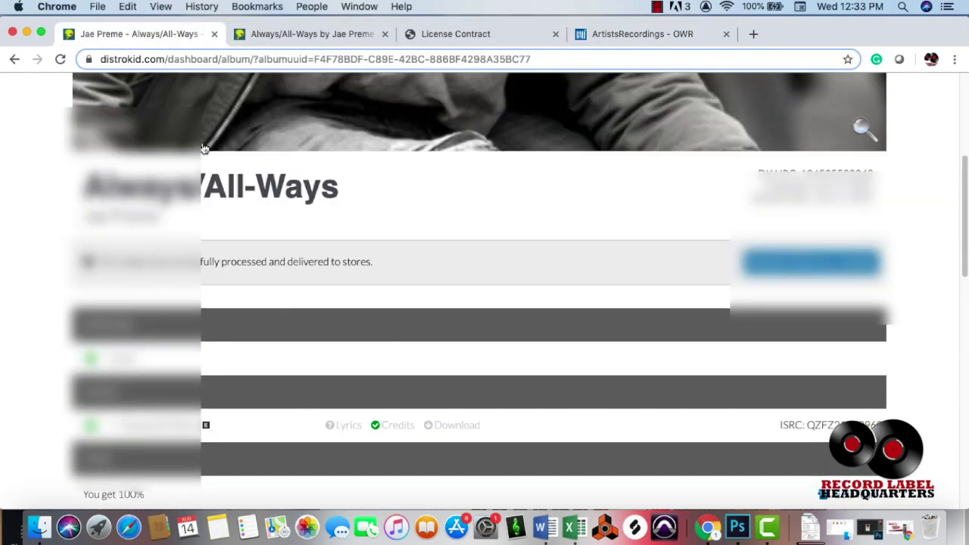
left_click(644, 34)
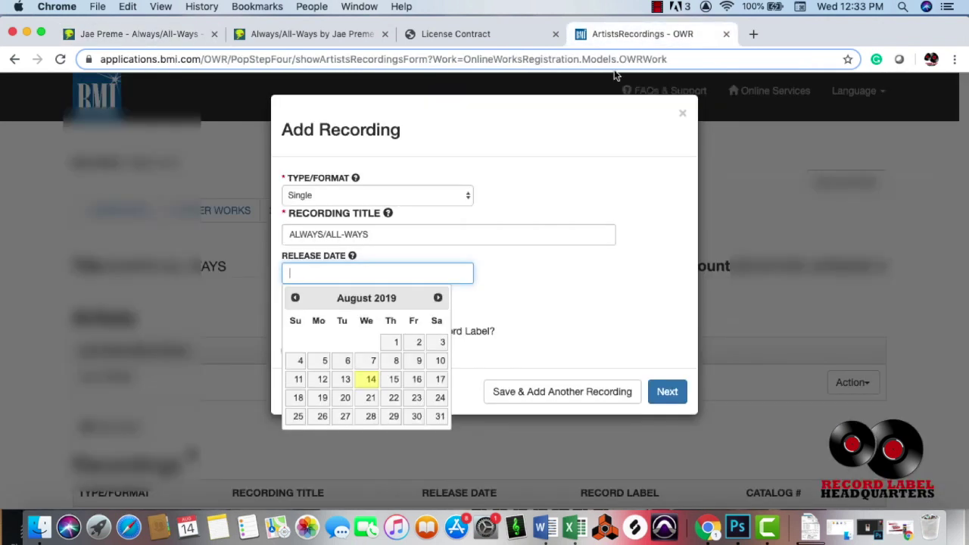
left_click(295, 298)
left_click(394, 361)
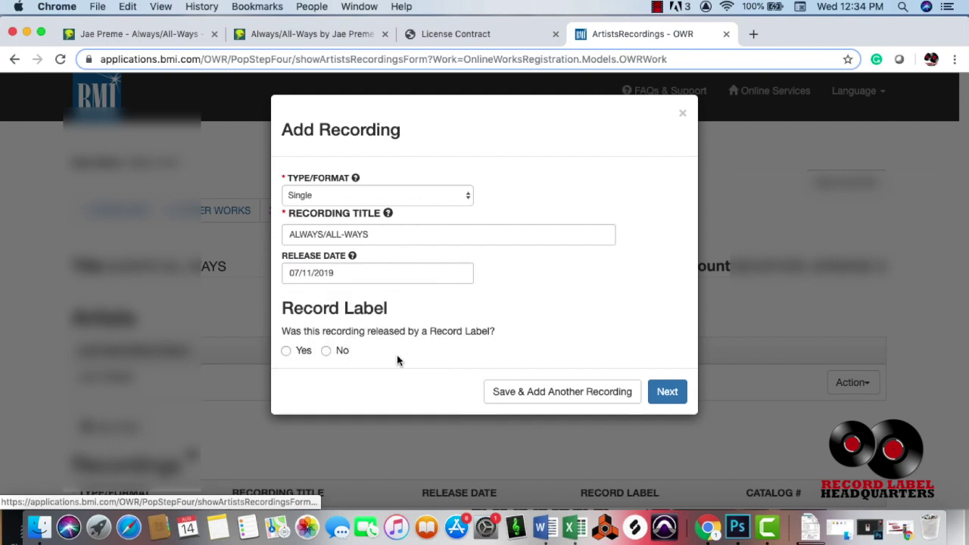
Mark the recording as having no record label, save it, and advance to the Summary.
left_click(325, 351)
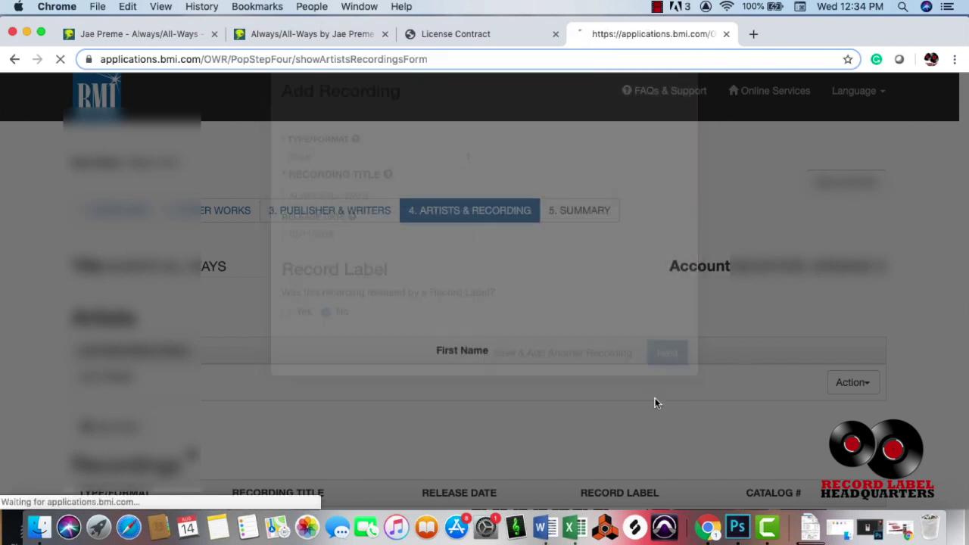
left_click(669, 394)
scroll(503, 373, "down", 5)
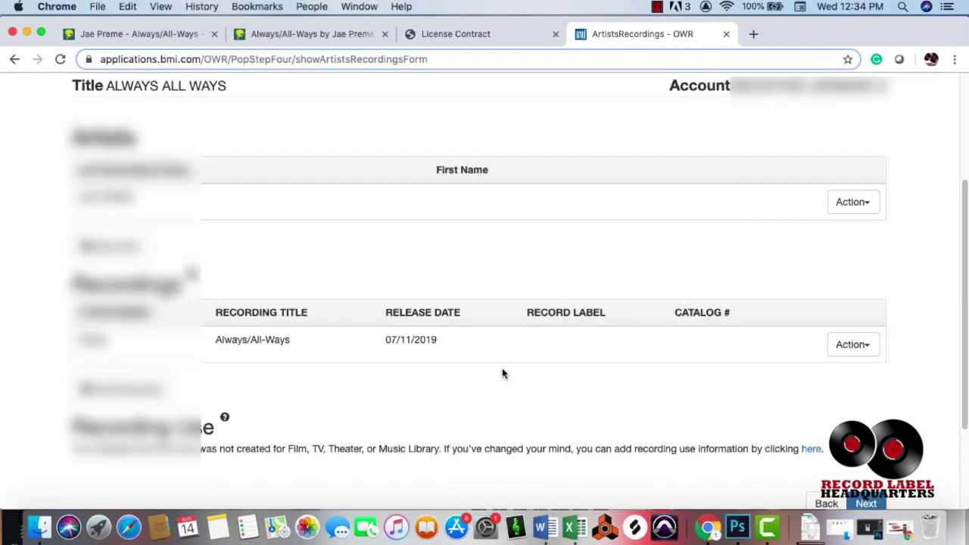
scroll(502, 373, "down", 3)
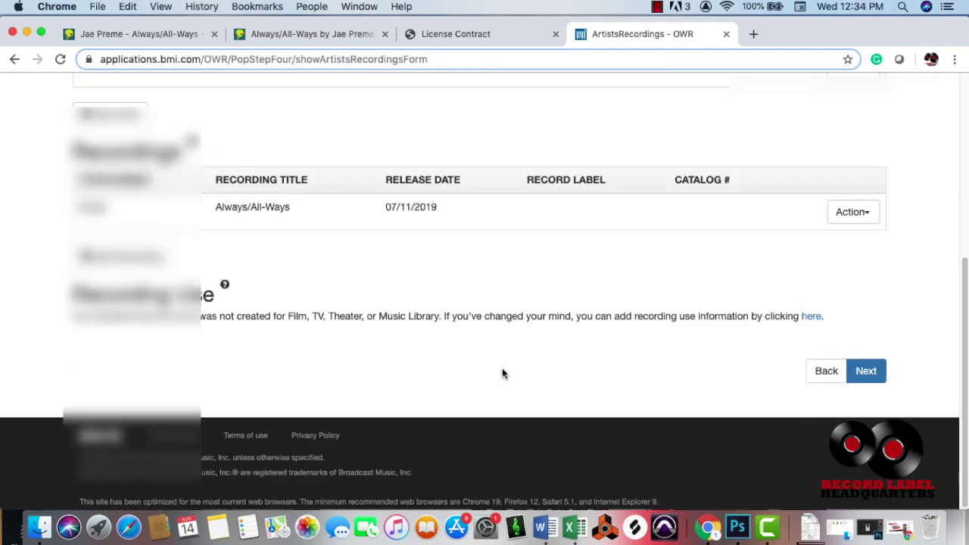
left_click(856, 372)
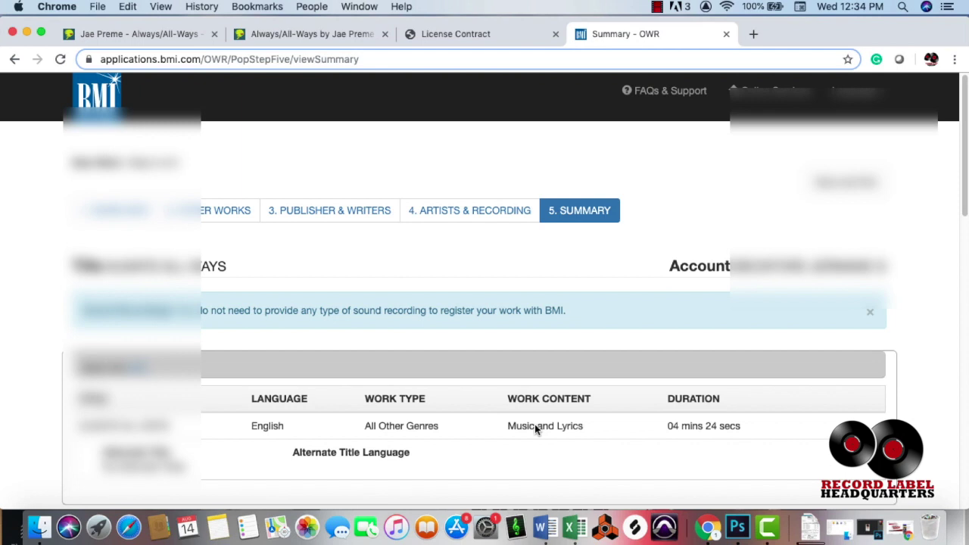
Review the full Always/All-Ways registration summary, then submit the work.
scroll(534, 427, "down", 3)
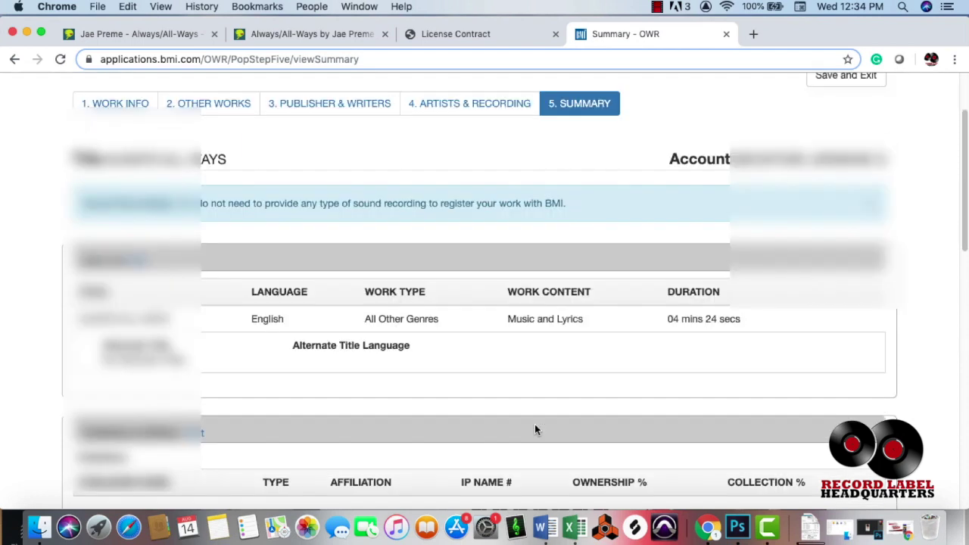
scroll(535, 427, "down", 3)
scroll(534, 429, "up", 2)
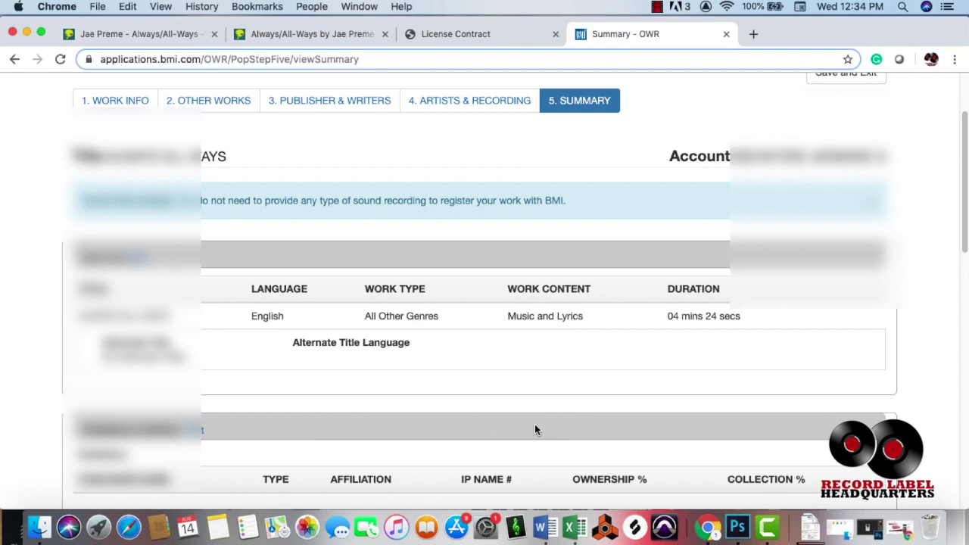
scroll(535, 430, "down", 2)
scroll(534, 429, "up", 3)
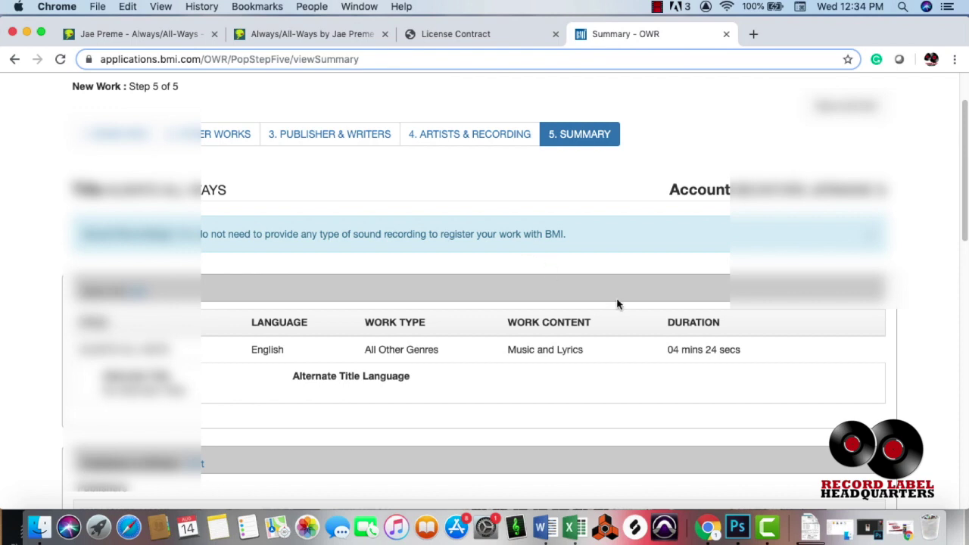
scroll(655, 306, "down", 10)
scroll(652, 302, "down", 5)
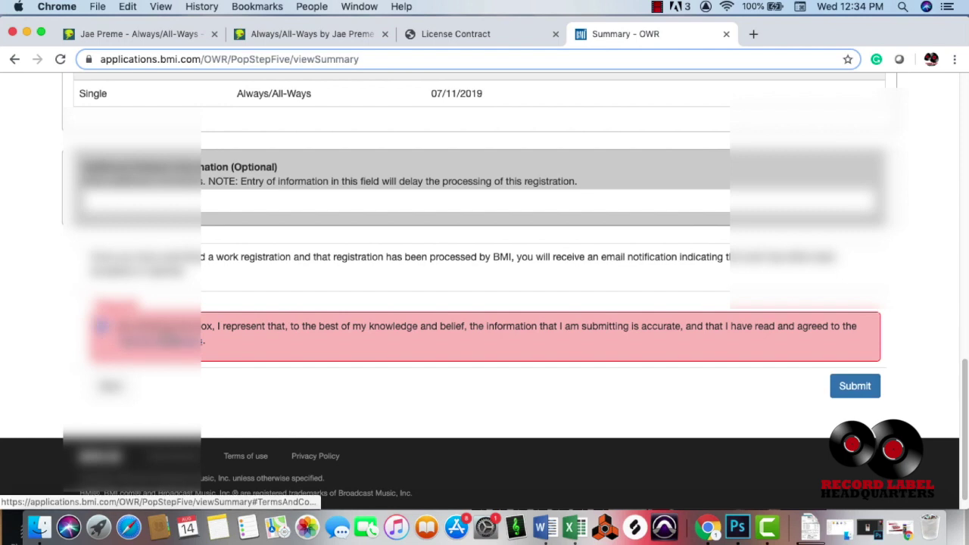
scroll(125, 297, "up", 5)
scroll(126, 297, "down", 5)
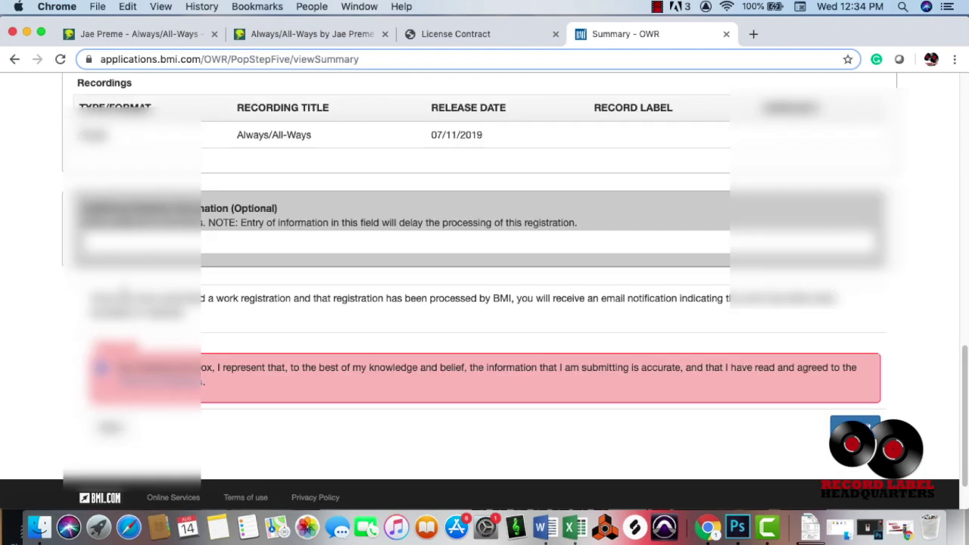
scroll(126, 299, "up", 5)
scroll(126, 299, "up", 3)
scroll(125, 299, "up", 3)
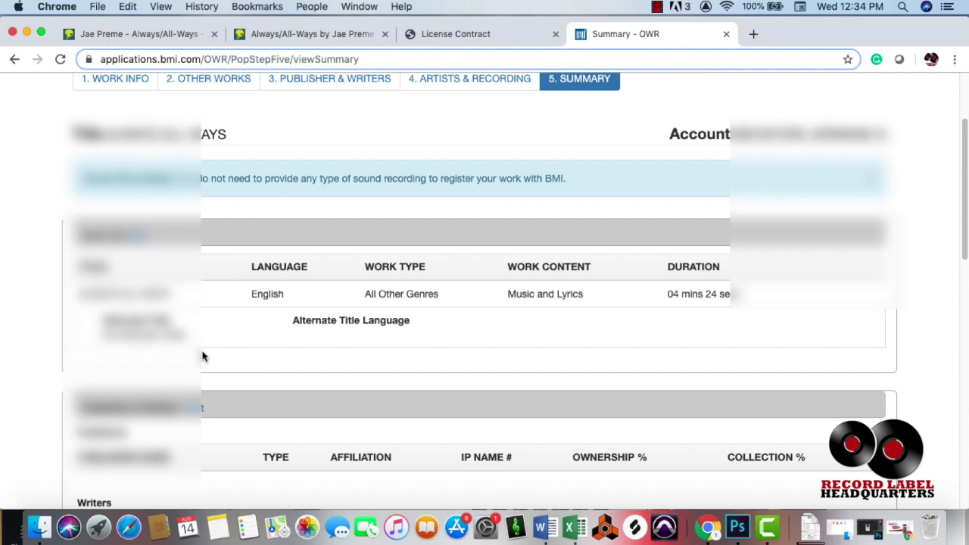
scroll(291, 316, "down", 1)
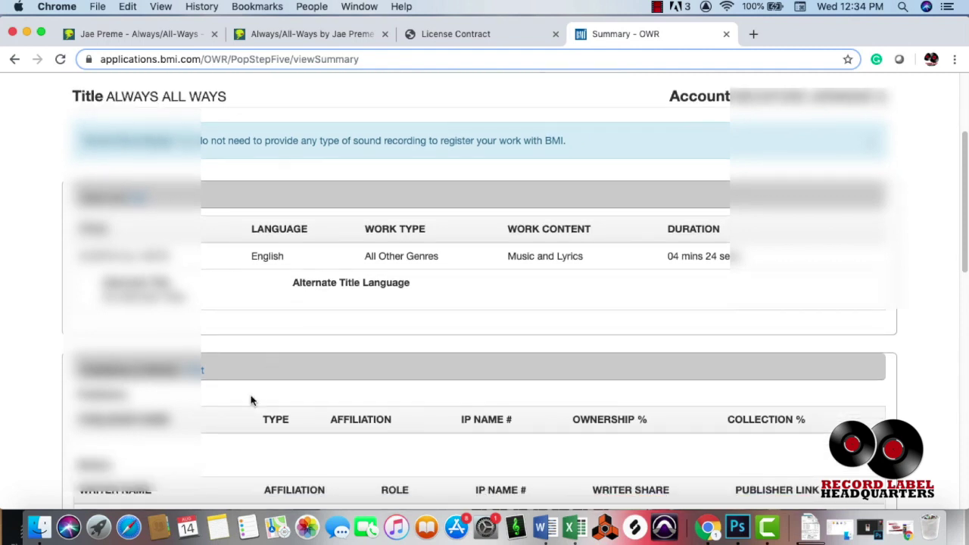
scroll(227, 401, "down", 5)
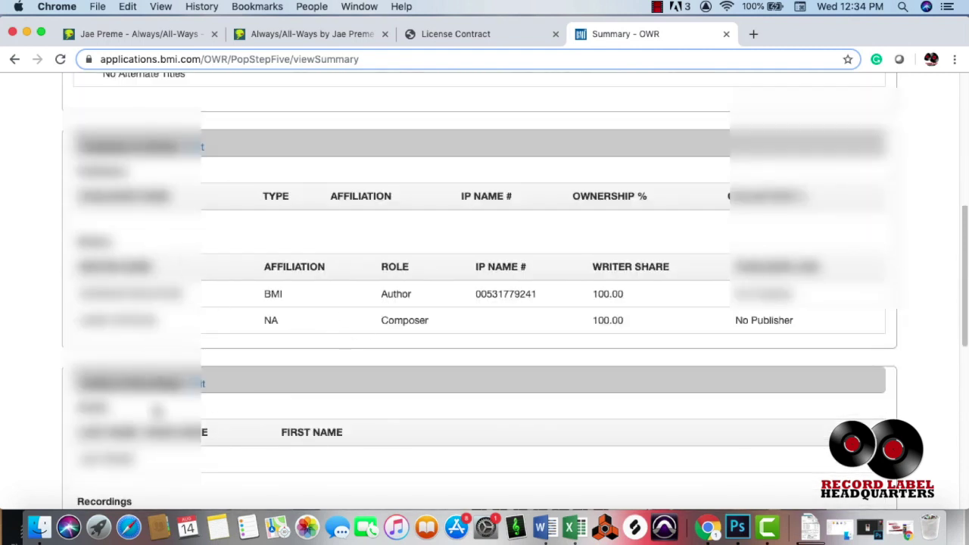
scroll(227, 424, "up", 1)
scroll(280, 452, "down", 2)
scroll(261, 450, "down", 1)
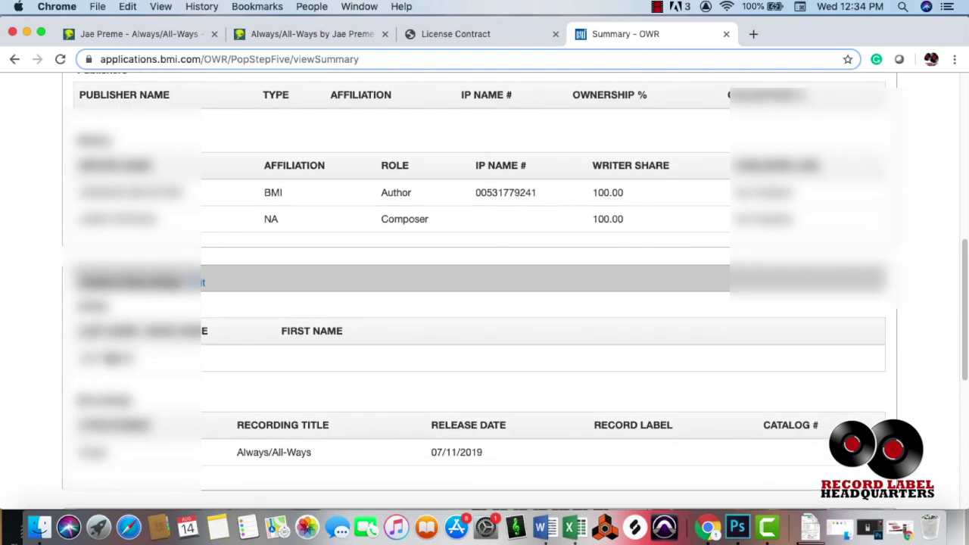
scroll(308, 372, "down", 3)
scroll(296, 386, "down", 2)
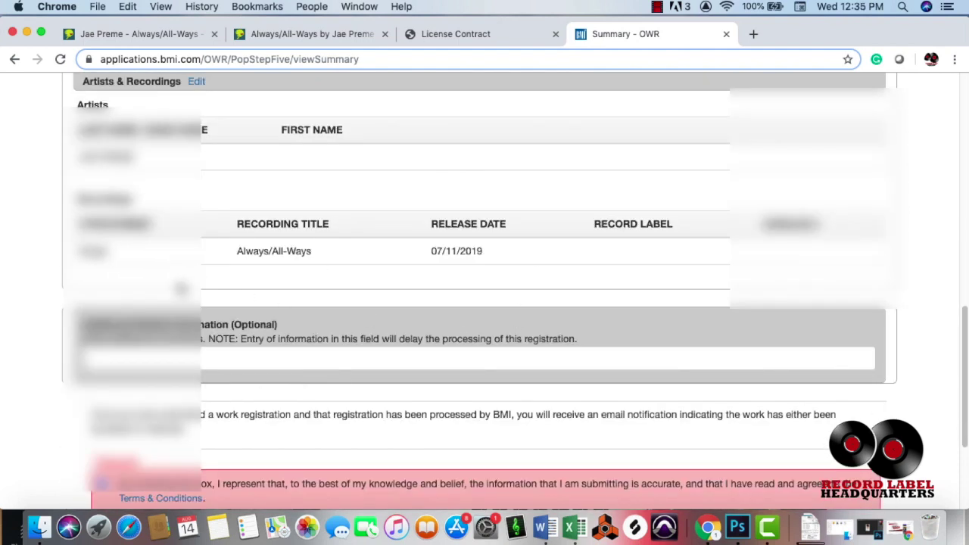
scroll(340, 340, "down", 5)
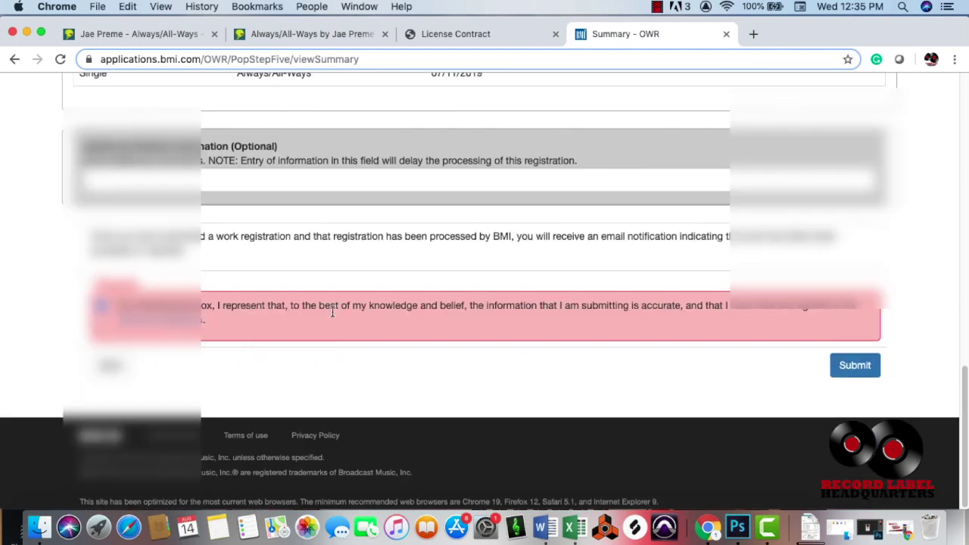
left_click(851, 366)
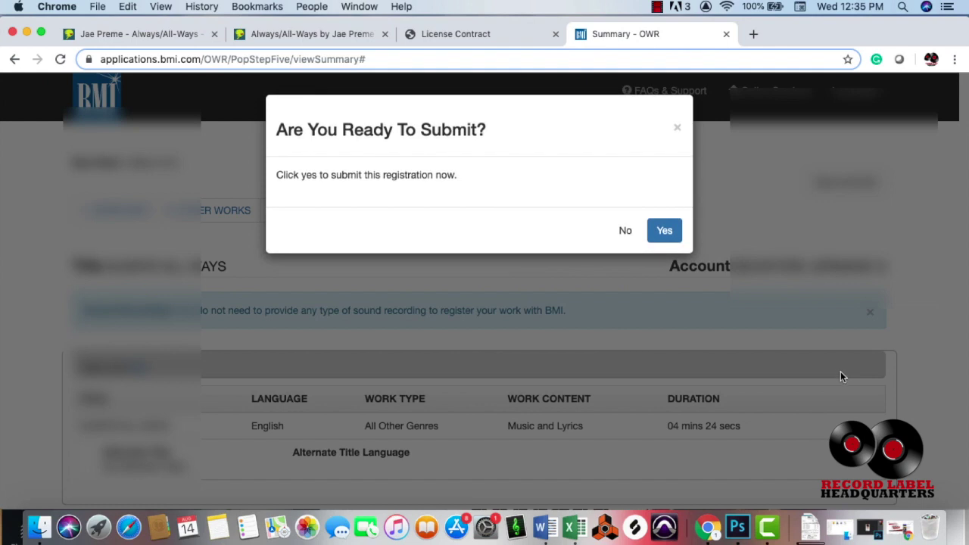
Confirm the submission with Yes, then go back to the In Process Works list.
left_click(666, 233)
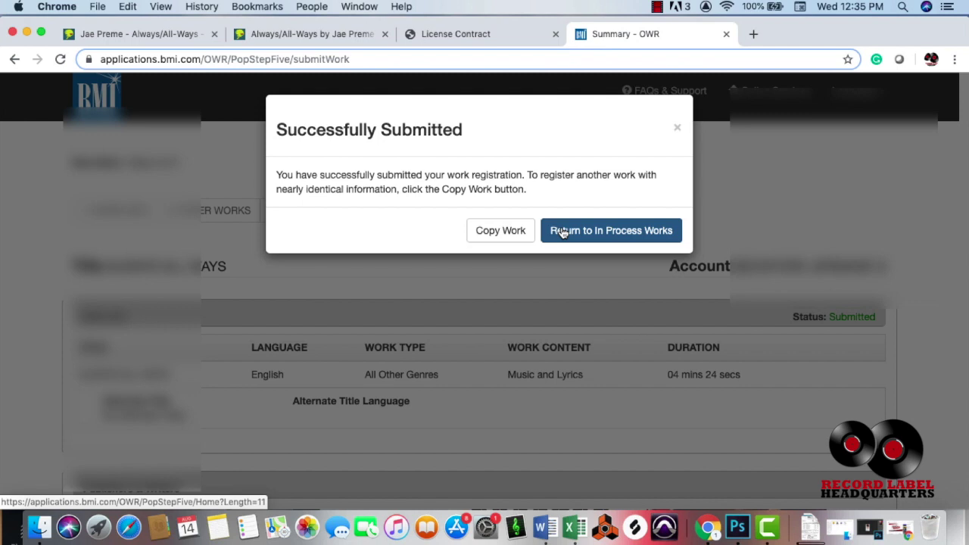
left_click(562, 231)
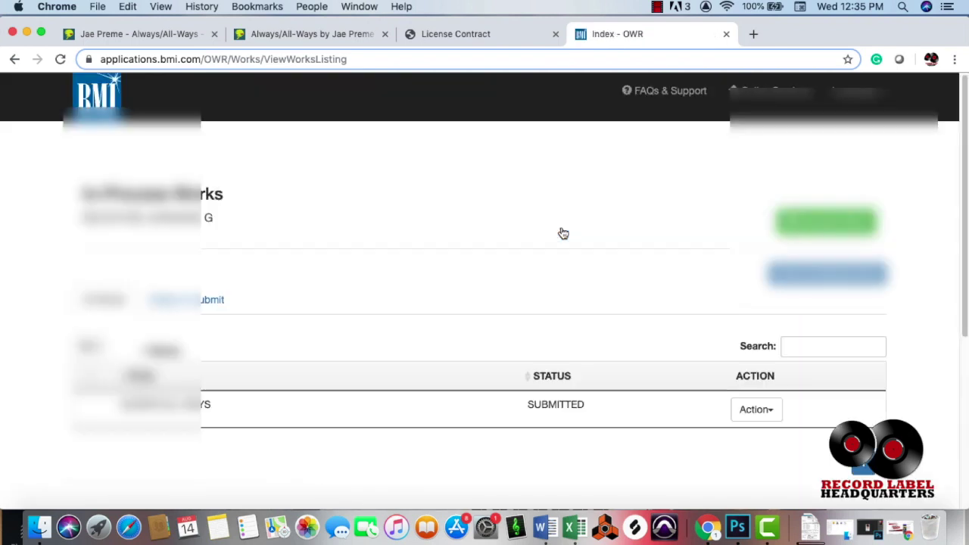
Check that Always/All-Ways shows SUBMITTED, then return to the Online Services main menu.
scroll(626, 356, "down", 1)
scroll(626, 357, "down", 5)
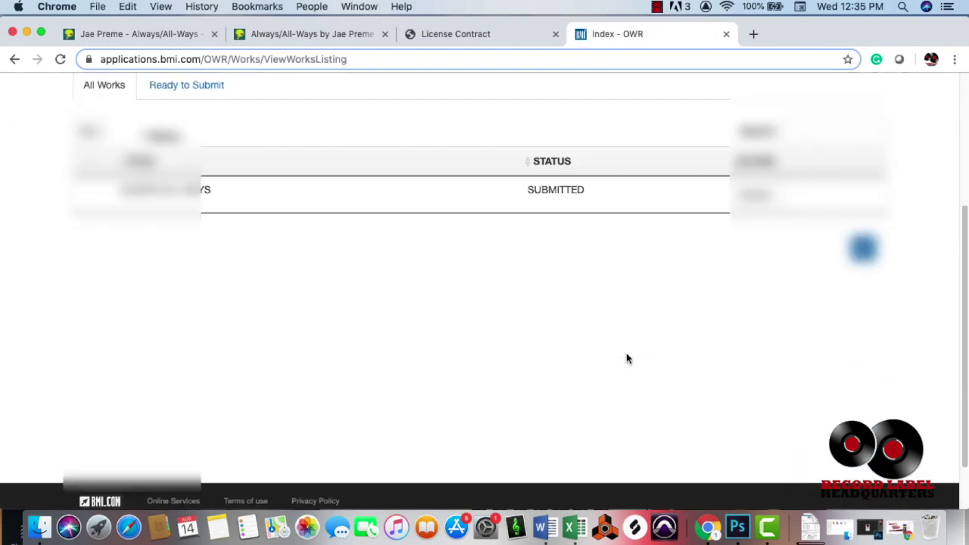
scroll(626, 356, "up", 5)
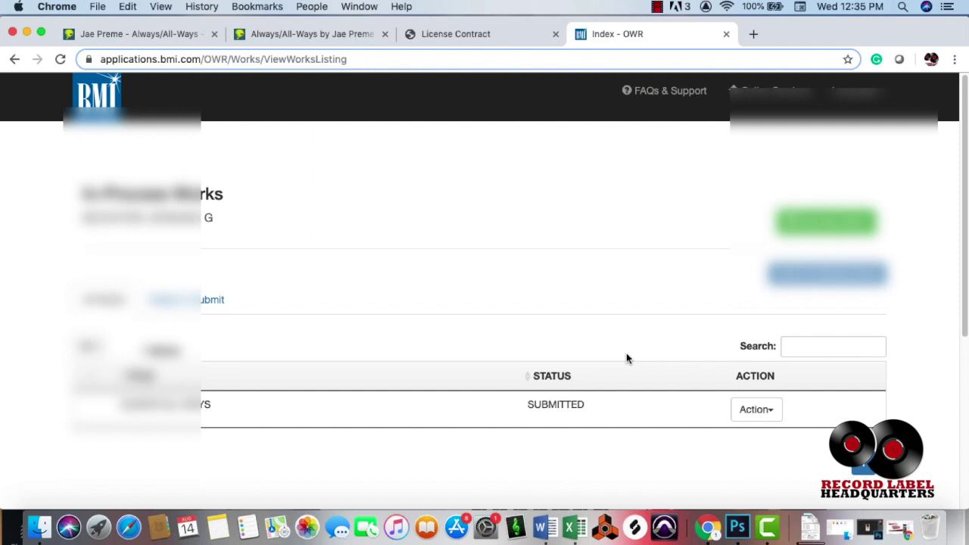
scroll(626, 357, "down", 5)
scroll(626, 358, "up", 5)
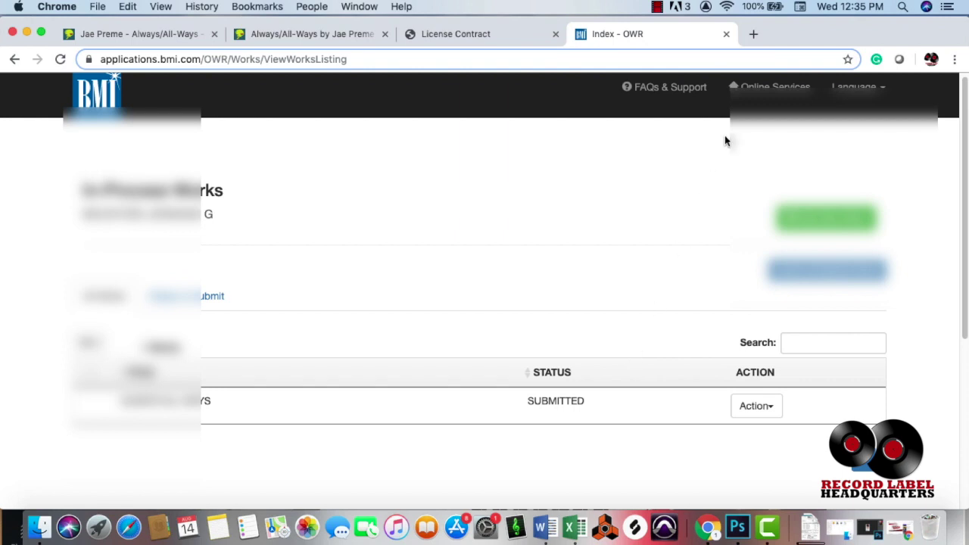
left_click(773, 86)
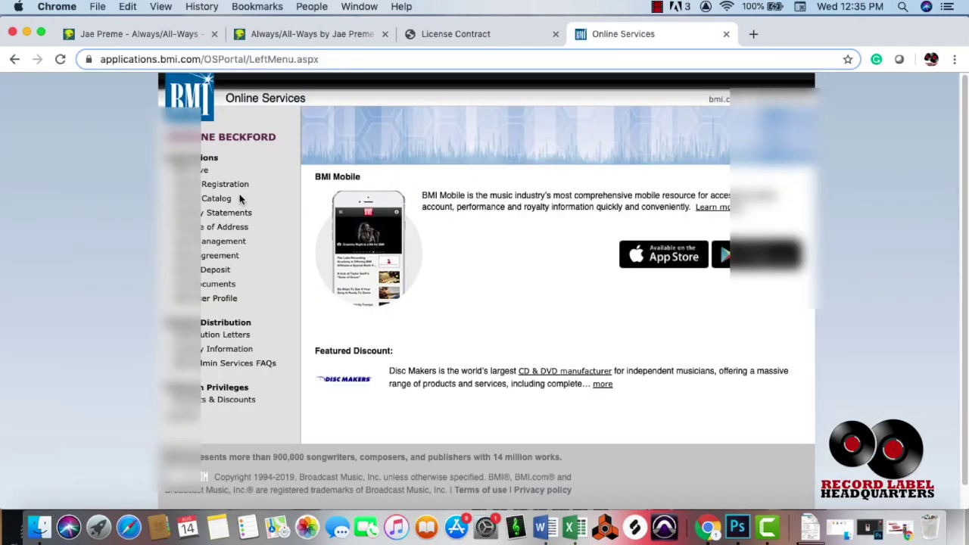
Open Perks & Discounts and browse the Berklee Online, Disc Makers and FedEx member offers.
left_click(226, 398)
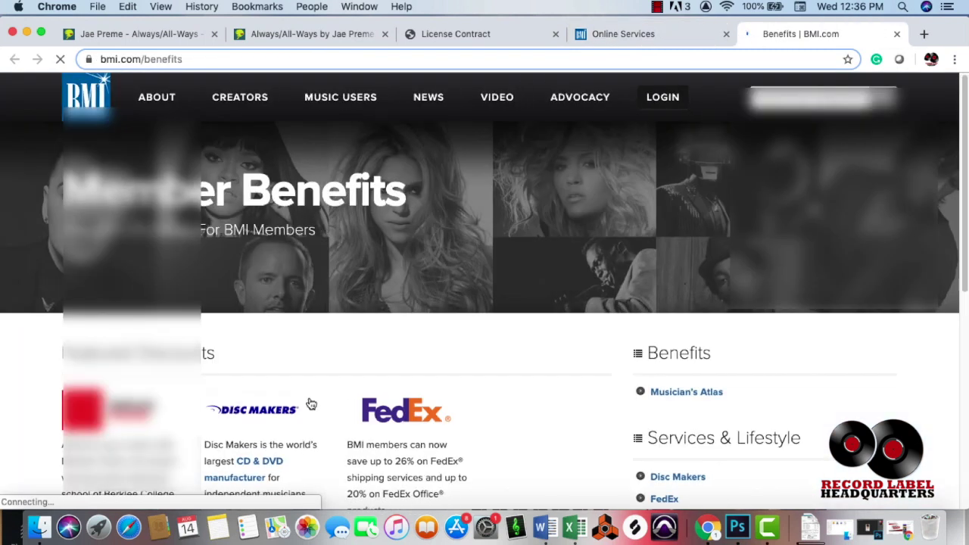
scroll(311, 403, "down", 3)
scroll(311, 402, "down", 5)
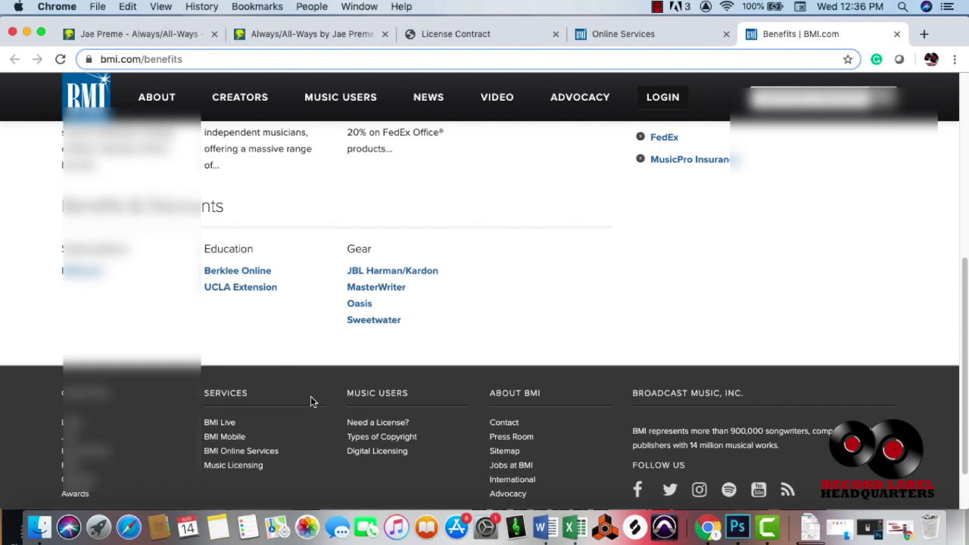
scroll(310, 401, "up", 3)
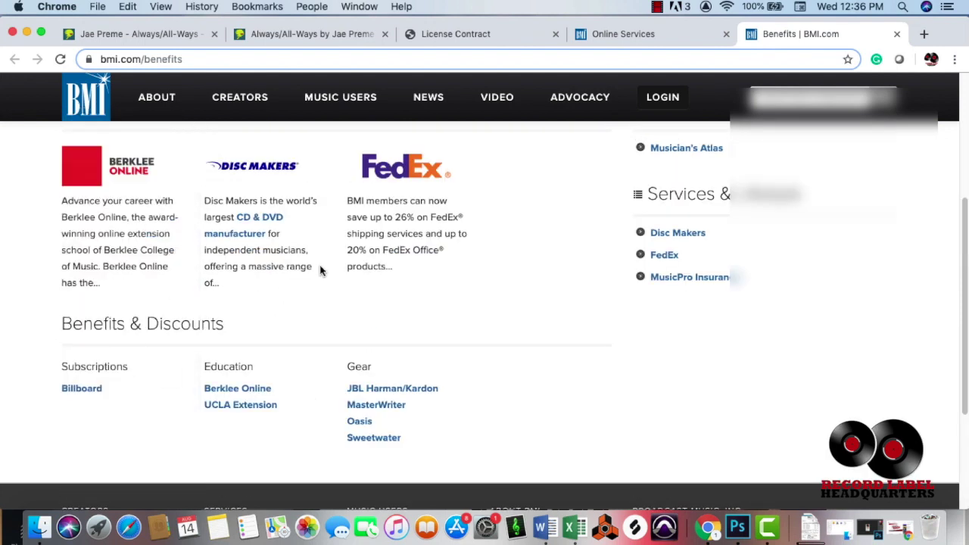
scroll(320, 270, "up", 5)
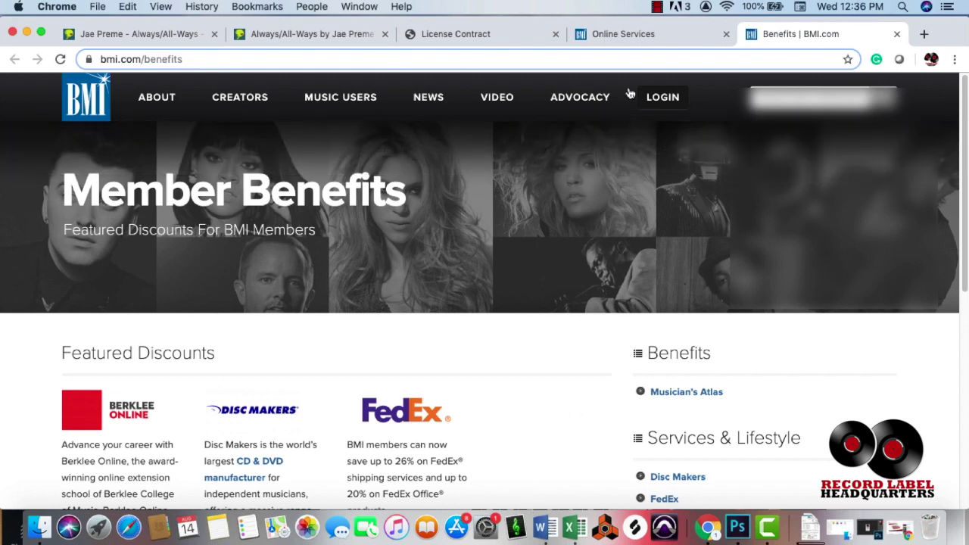
left_click(658, 7)
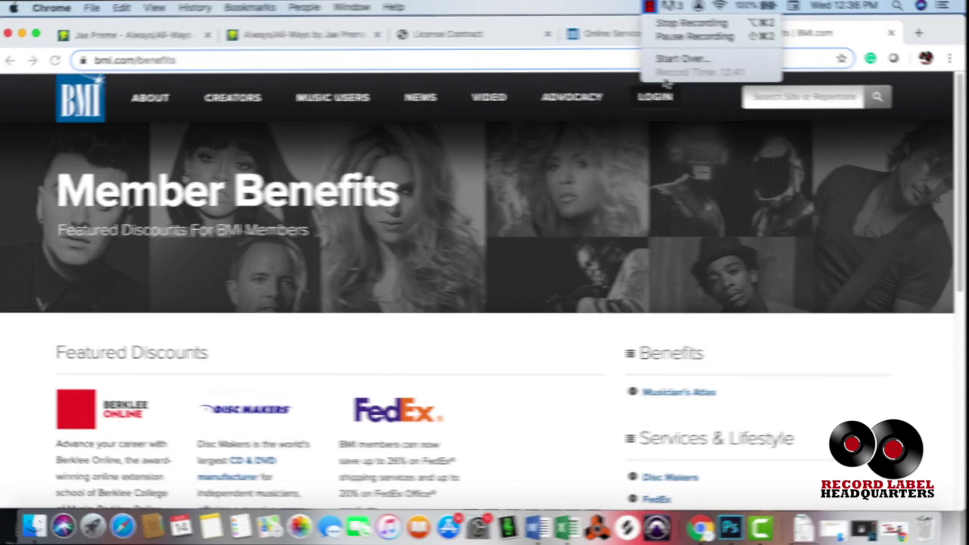